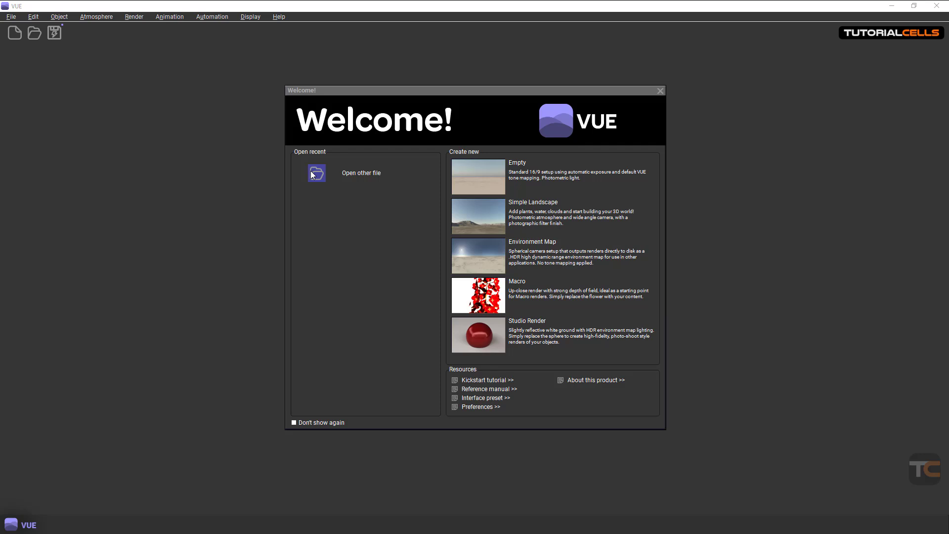
Create a new scene from the Studio Render template and select the red sphere in the main camera view
{"action": "left_click", "coordinate": [470, 338]}
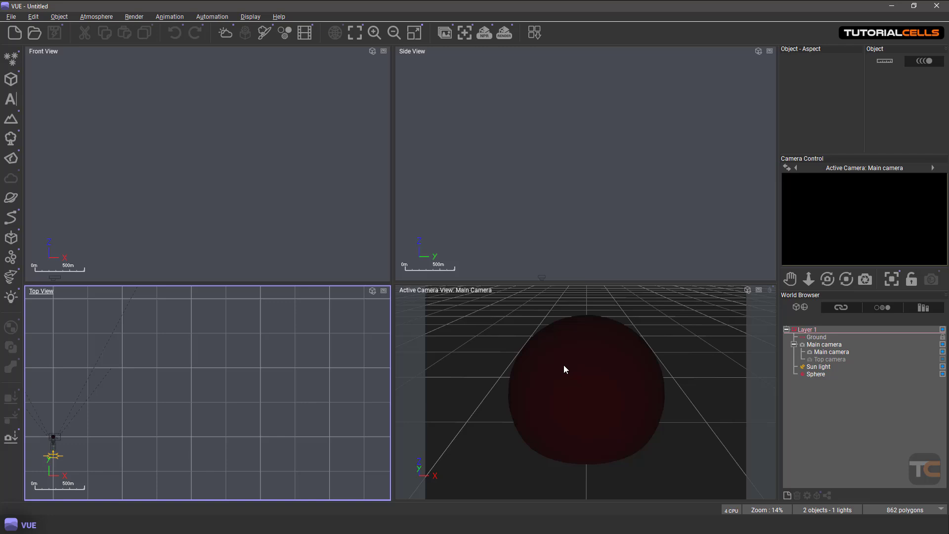
{"action": "scroll", "coordinate": [576, 369], "scroll_direction": "down", "scroll_amount": 2}
{"action": "right_click_drag", "start_coordinate": [586, 371], "coordinate": [562, 372]}
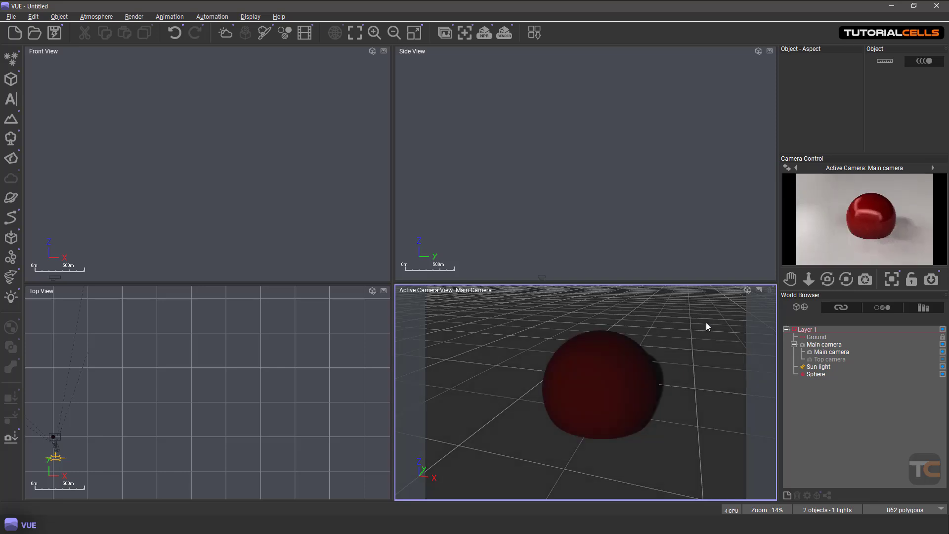
{"action": "mouse_move", "coordinate": [633, 402]}
{"action": "right_mouse_down"}
{"action": "mouse_move", "coordinate": [599, 399]}
{"action": "mouse_move", "coordinate": [577, 372]}
{"action": "right_mouse_up"}
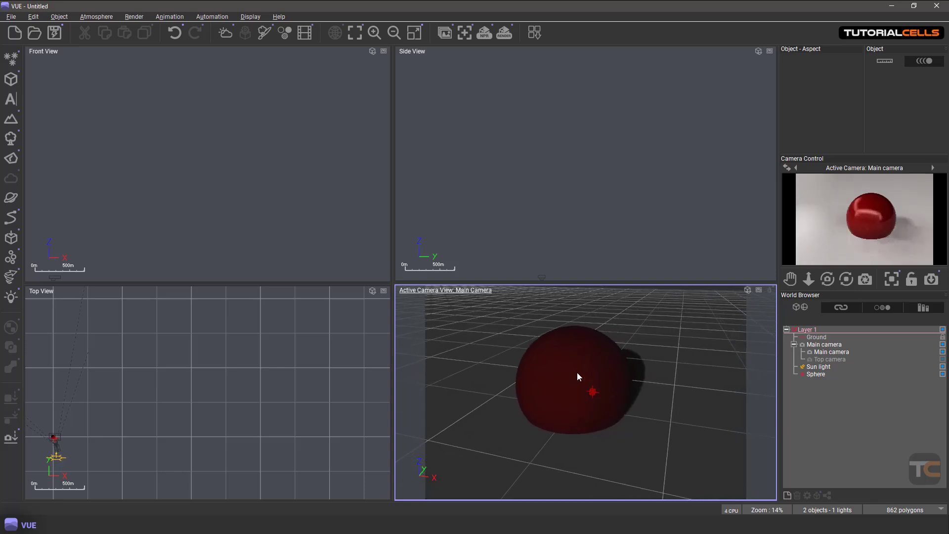
{"action": "left_click", "coordinate": [573, 372]}
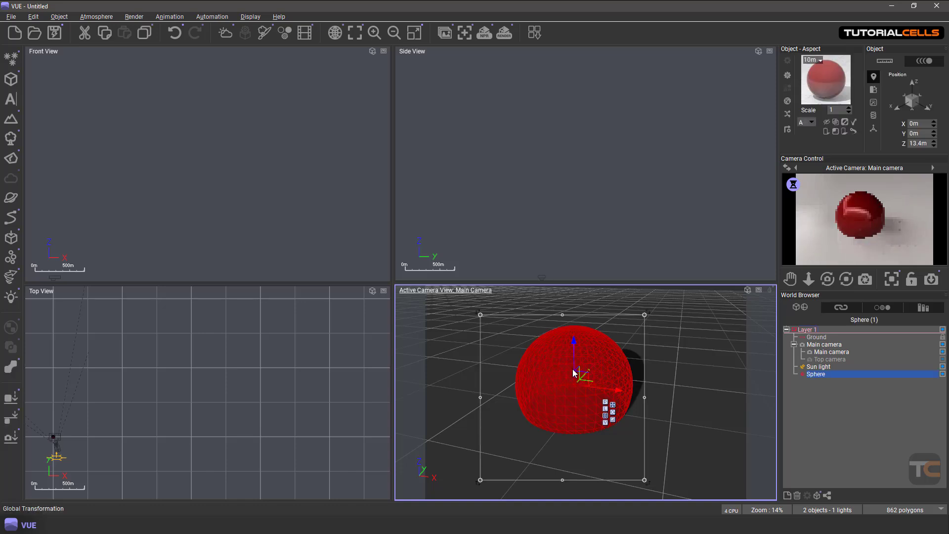
Duplicate the sphere in the camera view, then shrink the original from the corner of its bounding box
{"action": "mouse_move", "coordinate": [588, 381]}
{"action": "left_mouse_down", "text": "alt"}
{"action": "mouse_move", "coordinate": [578, 369]}
{"action": "mouse_move", "coordinate": [589, 374]}
{"action": "left_mouse_up", "text": "alt"}
{"action": "left_click", "coordinate": [651, 392]}
{"action": "left_click", "coordinate": [585, 380]}
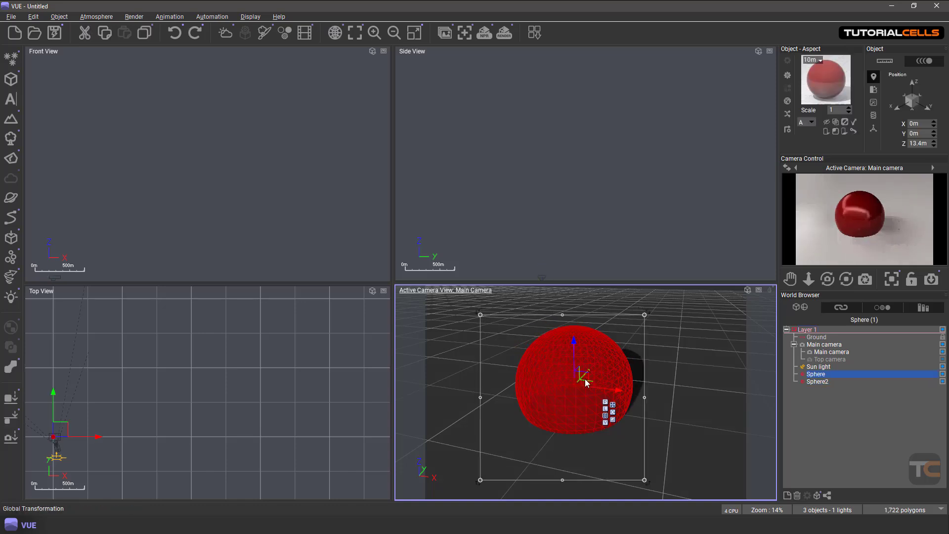
{"action": "right_click_drag", "start_coordinate": [667, 377], "coordinate": [624, 370]}
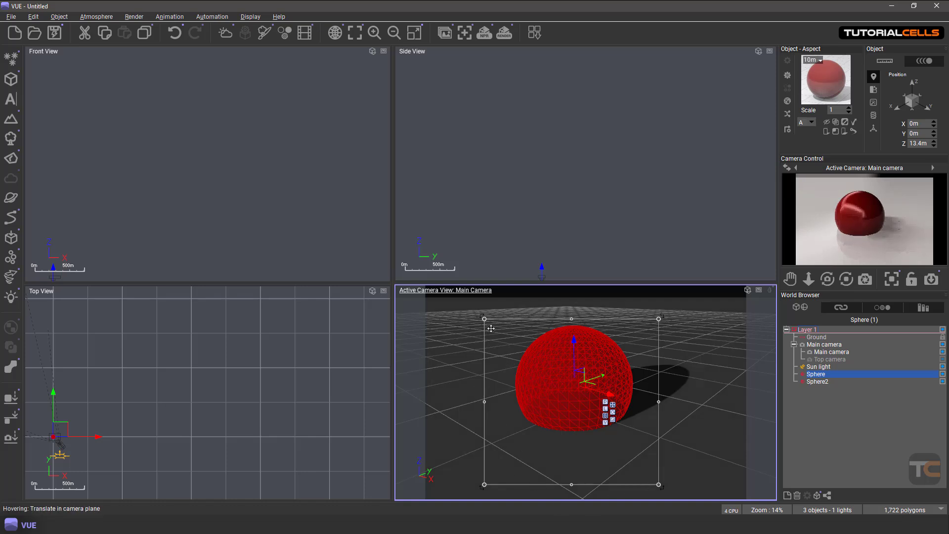
{"action": "left_click_drag", "start_coordinate": [484, 320], "coordinate": [519, 346]}
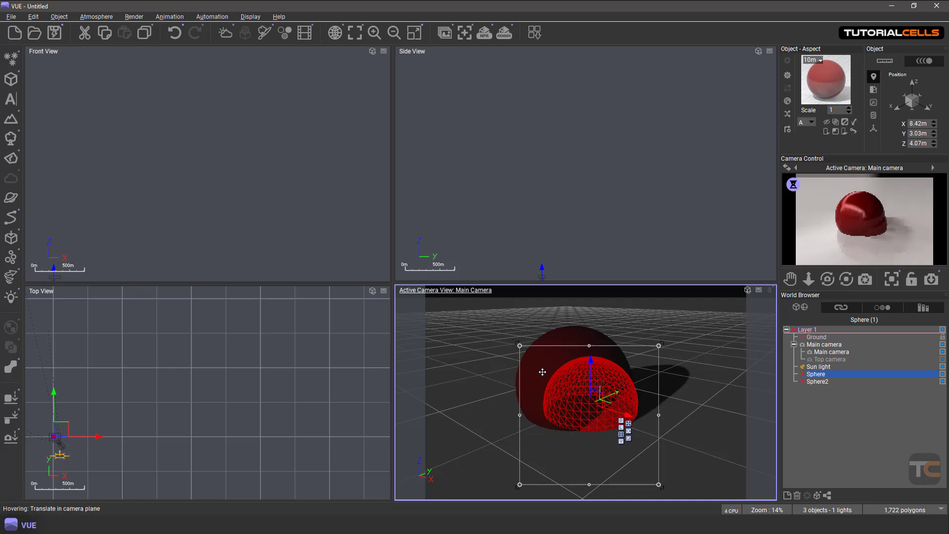
Delete the original sphere and shrink the remaining copy slightly from its bounding-box corner
{"action": "key", "text": "Delete"}
{"action": "left_click", "coordinate": [542, 371]}
{"action": "mouse_move", "coordinate": [484, 327]}
{"action": "left_mouse_down"}
{"action": "mouse_move", "coordinate": [514, 341]}
{"action": "mouse_move", "coordinate": [483, 322]}
{"action": "mouse_move", "coordinate": [494, 326]}
{"action": "left_mouse_up"}
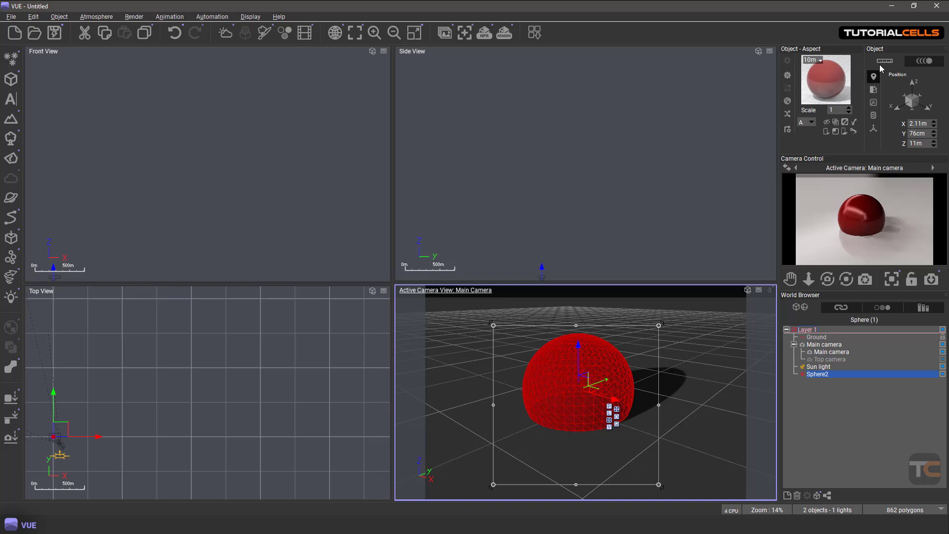
Examine the sphere's numeric orientation, size and shear settings, then return to its position values
{"action": "left_click", "coordinate": [873, 90]}
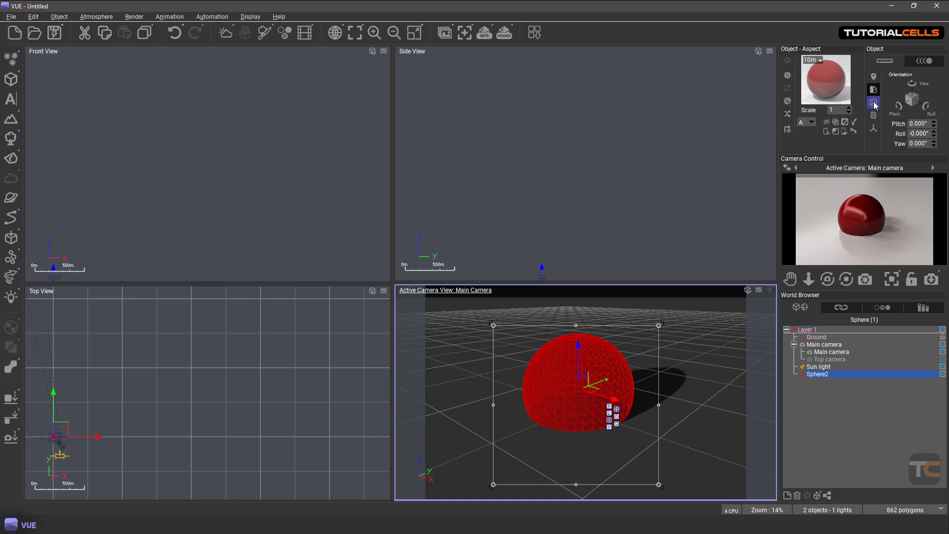
{"action": "left_click", "coordinate": [874, 102]}
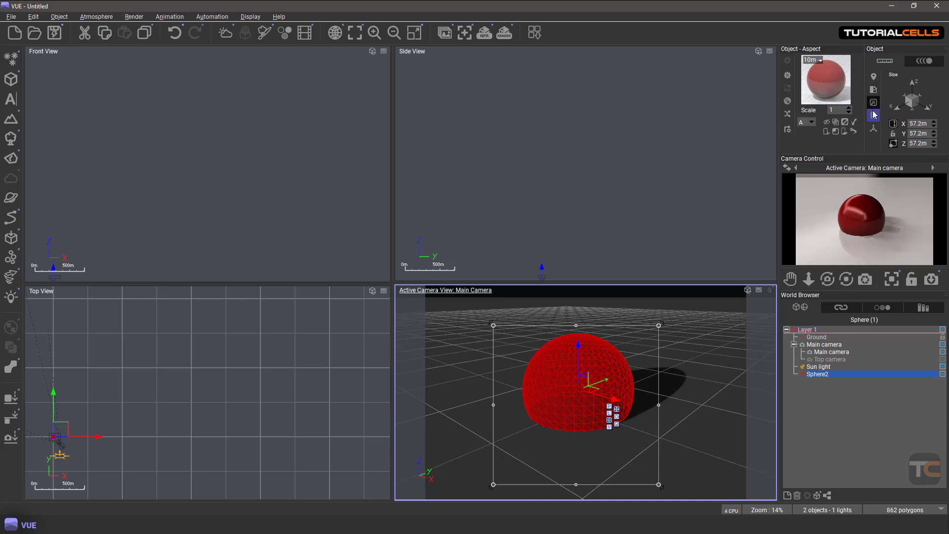
{"action": "left_click", "coordinate": [874, 115]}
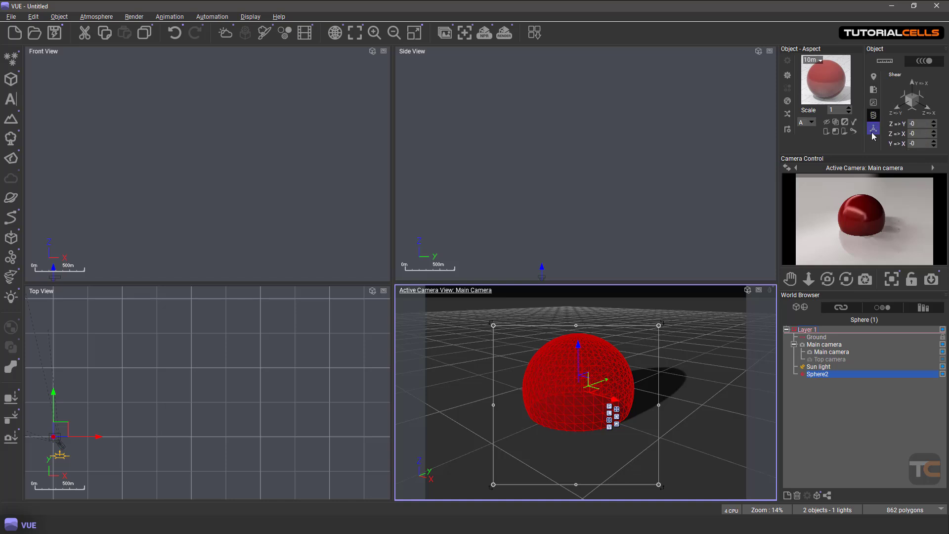
{"action": "left_click", "coordinate": [873, 77]}
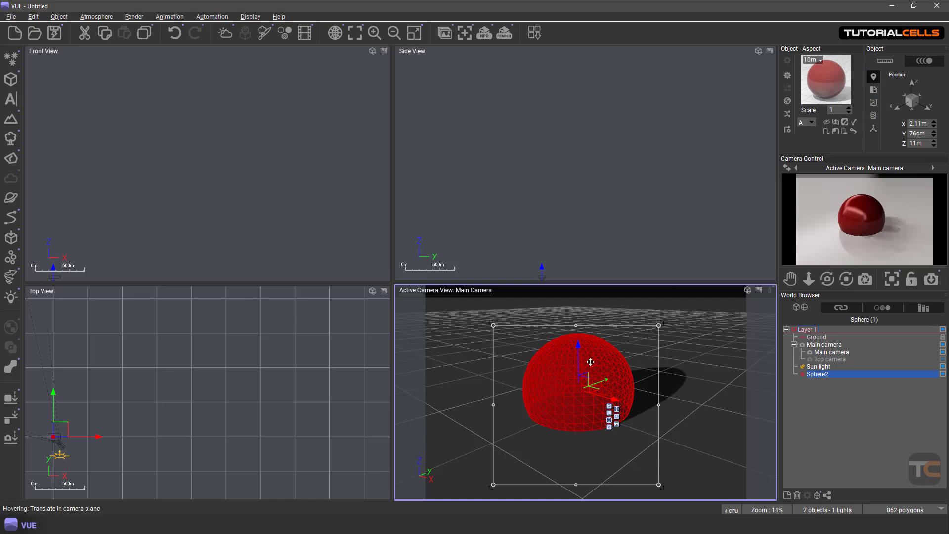
Raise the sphere in the camera plane to about Z 25.3 m and shrink it slightly from its bounding box
{"action": "left_click_drag", "start_coordinate": [577, 361], "coordinate": [620, 371]}
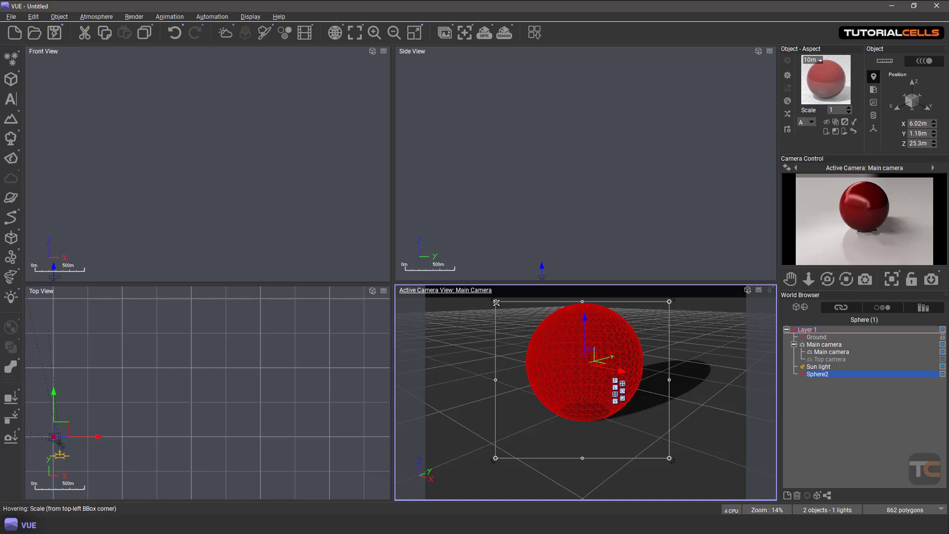
{"action": "mouse_move", "coordinate": [495, 301]}
{"action": "left_mouse_down"}
{"action": "mouse_move", "coordinate": [534, 335]}
{"action": "mouse_move", "coordinate": [489, 328]}
{"action": "left_mouse_up"}
{"action": "mouse_move", "coordinate": [500, 378]}
{"action": "left_mouse_down"}
{"action": "mouse_move", "coordinate": [572, 387]}
{"action": "mouse_move", "coordinate": [504, 382]}
{"action": "left_mouse_up"}
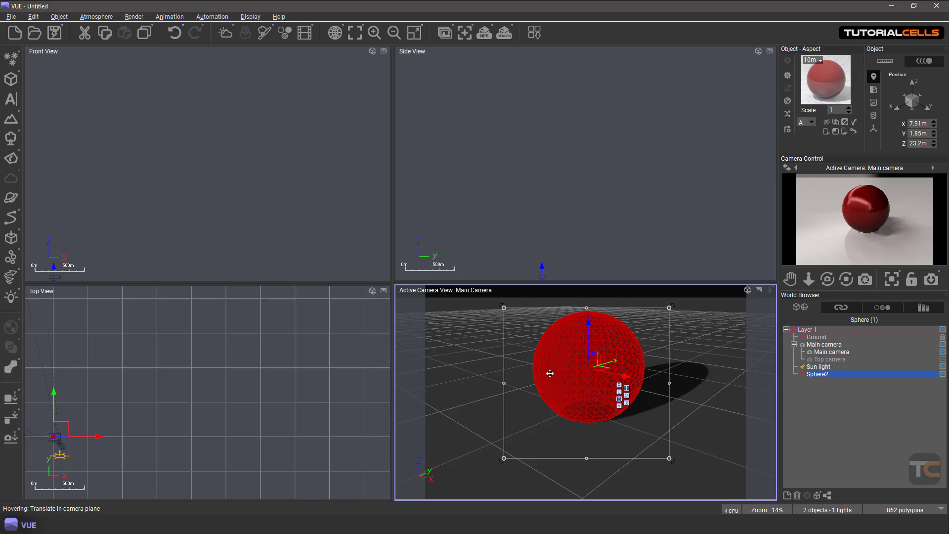
Rotate the sphere around the global Y axis with the rotation gizmo
{"action": "right_click_drag", "start_coordinate": [550, 373], "coordinate": [566, 386]}
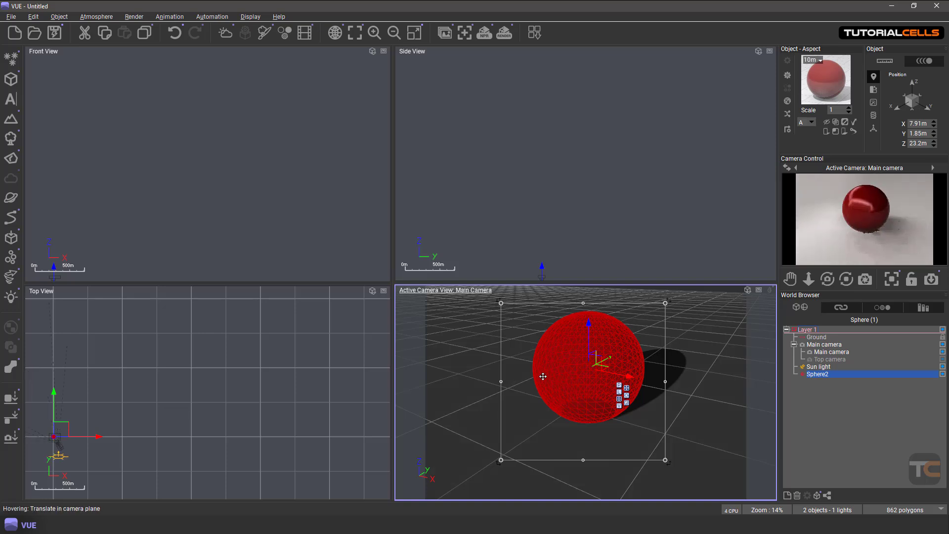
{"action": "left_click", "coordinate": [627, 396]}
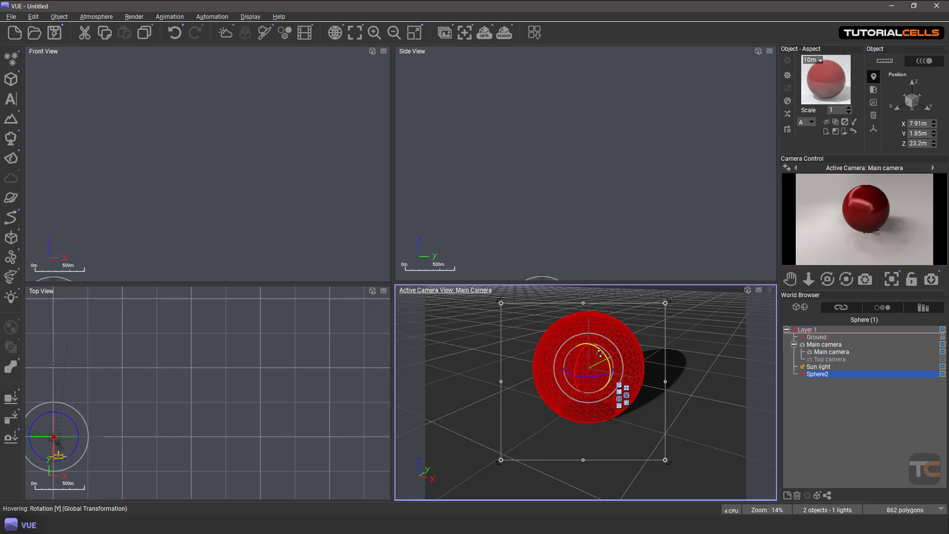
{"action": "left_click_drag", "start_coordinate": [601, 352], "coordinate": [613, 367]}
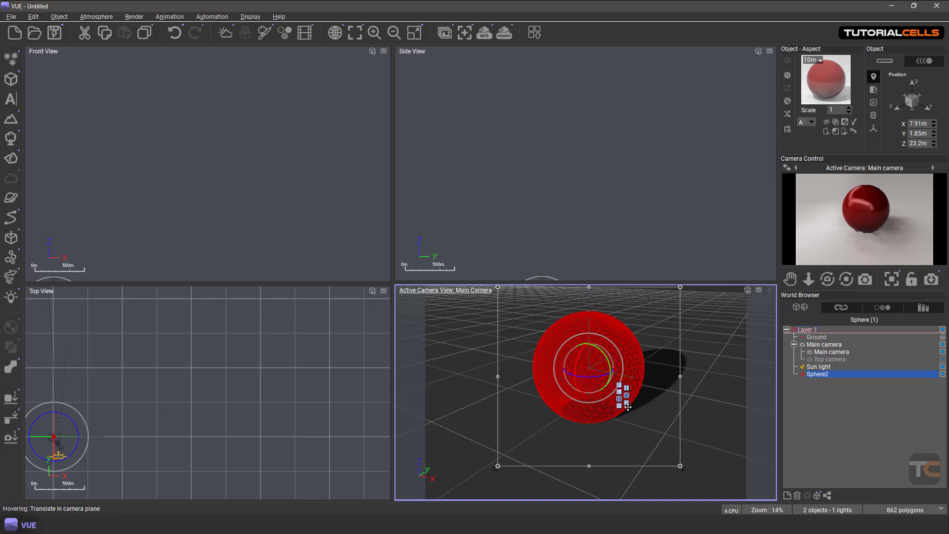
Stretch the sphere along the X axis with the scaling gizmo, then shrink it slightly in the XZ plane
{"action": "left_click", "coordinate": [627, 398]}
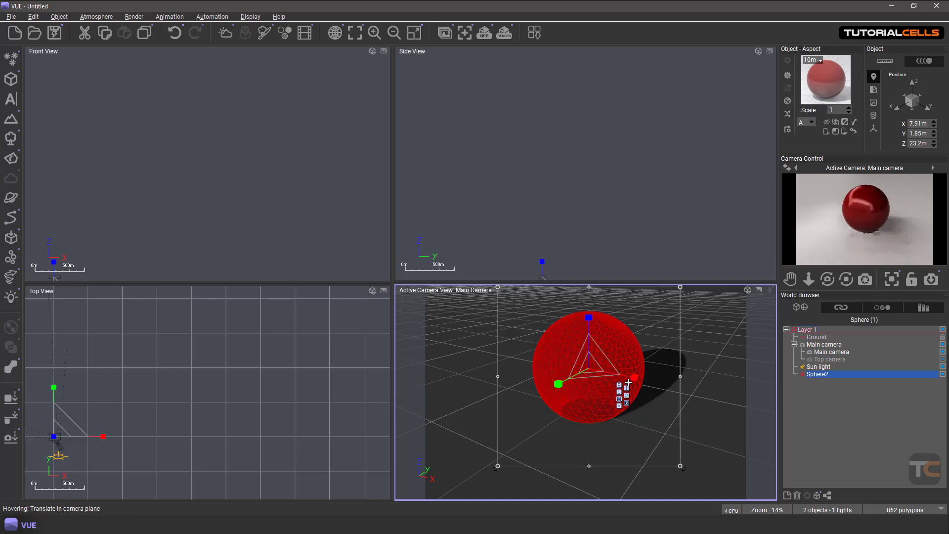
{"action": "left_click_drag", "start_coordinate": [633, 379], "coordinate": [640, 385]}
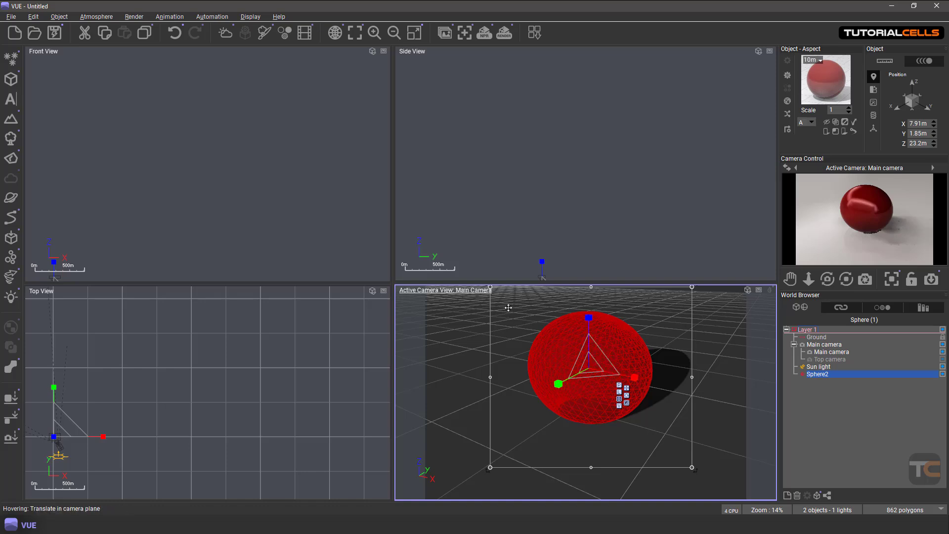
{"action": "left_click_drag", "start_coordinate": [572, 339], "coordinate": [576, 343]}
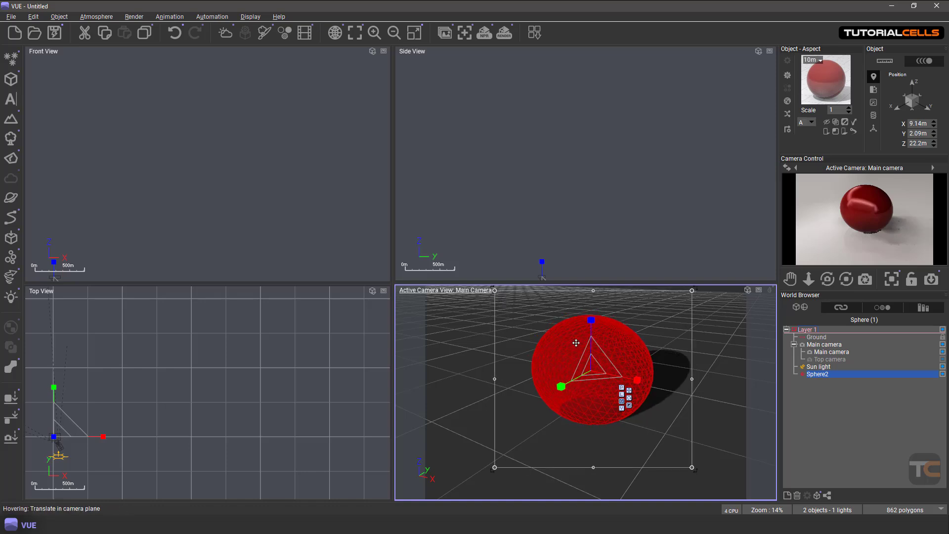
{"action": "left_click_drag", "start_coordinate": [636, 380], "coordinate": [638, 380]}
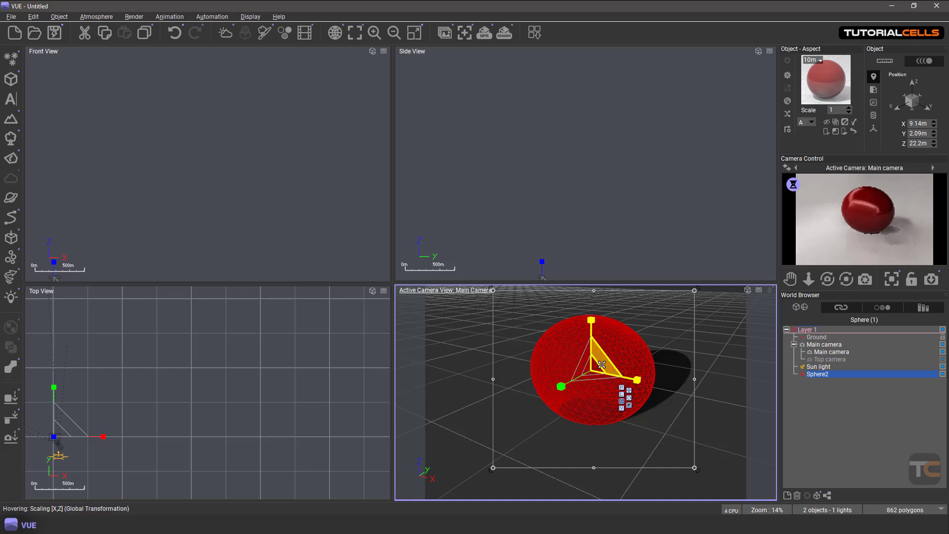
{"action": "left_click_drag", "start_coordinate": [604, 364], "coordinate": [600, 359]}
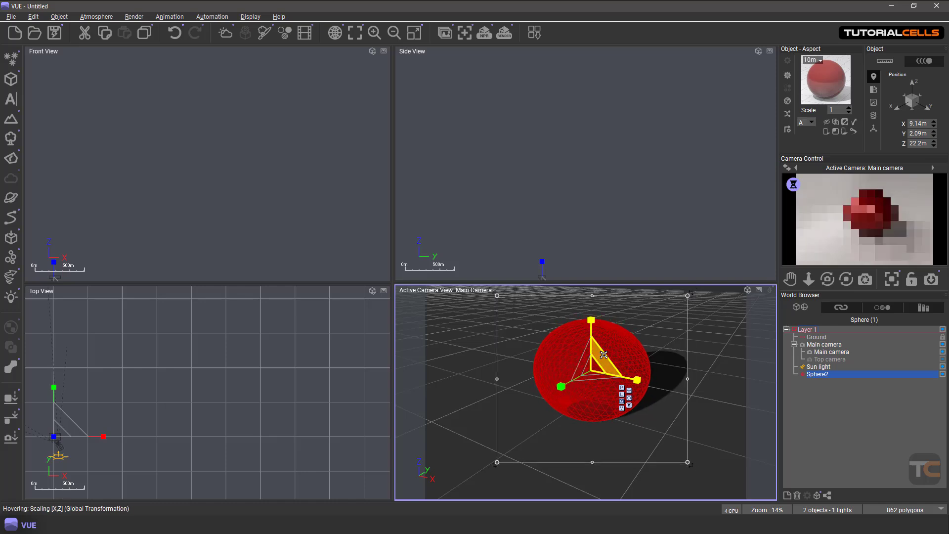
Move the sphere in the XZ plane to about X 13.6 m and Z 27.1 m, then rotate it with the rotation gizmo
{"action": "left_click", "coordinate": [628, 390]}
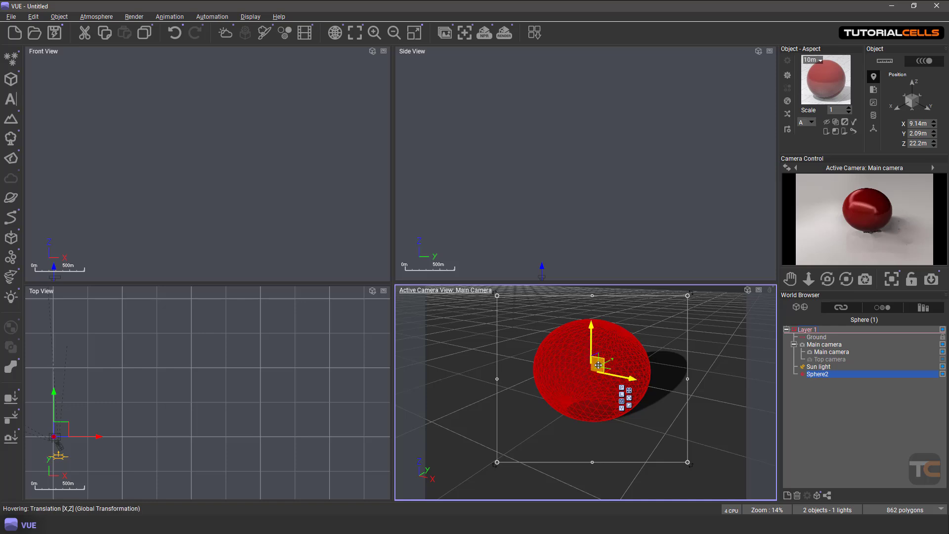
{"action": "mouse_move", "coordinate": [600, 364]}
{"action": "left_mouse_down"}
{"action": "mouse_move", "coordinate": [578, 363]}
{"action": "mouse_move", "coordinate": [602, 348]}
{"action": "mouse_move", "coordinate": [610, 356]}
{"action": "left_mouse_up"}
{"action": "left_click", "coordinate": [637, 389]}
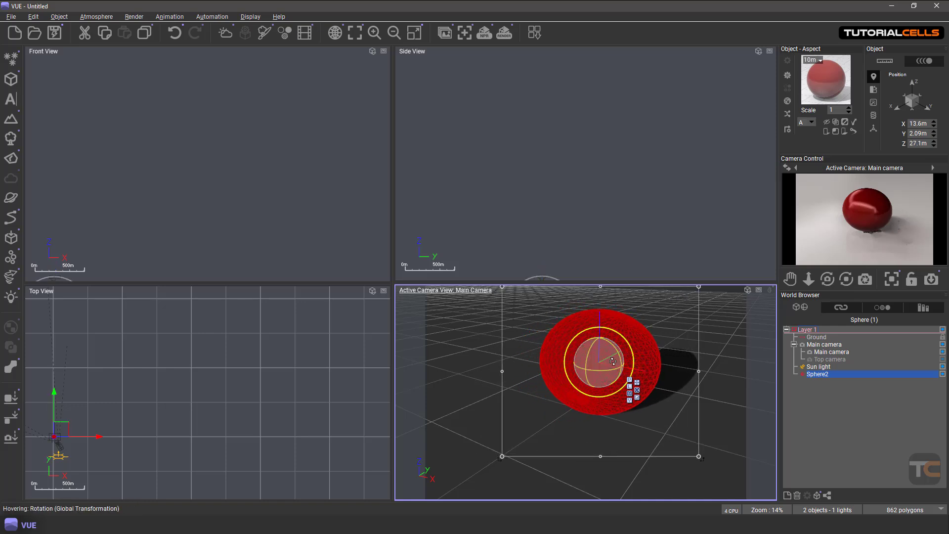
{"action": "mouse_move", "coordinate": [618, 338]}
{"action": "left_mouse_down"}
{"action": "mouse_move", "coordinate": [602, 345]}
{"action": "mouse_move", "coordinate": [613, 346]}
{"action": "left_mouse_up"}
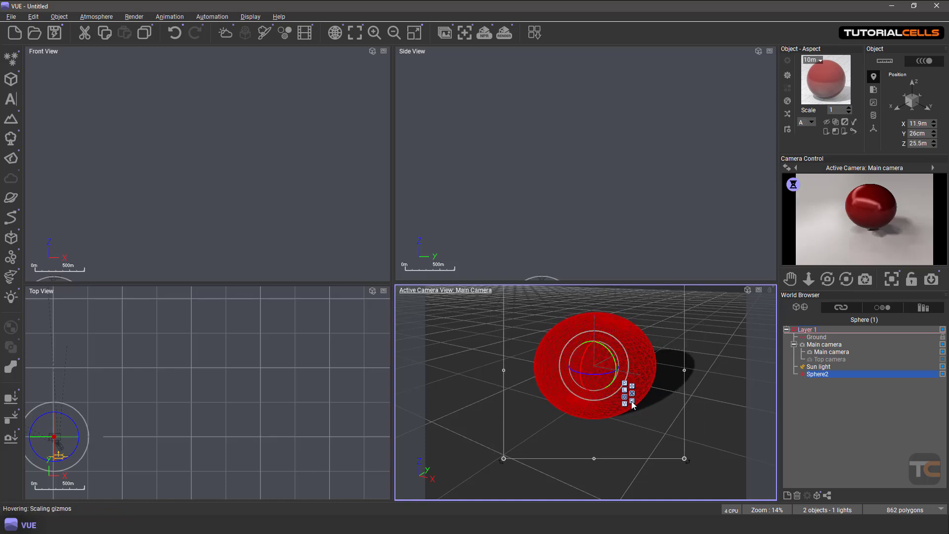
Try the scaling gizmo and the move gizmo in local transformation, then rotate the sphere freely with the rotation gizmo
{"action": "left_click", "coordinate": [632, 401]}
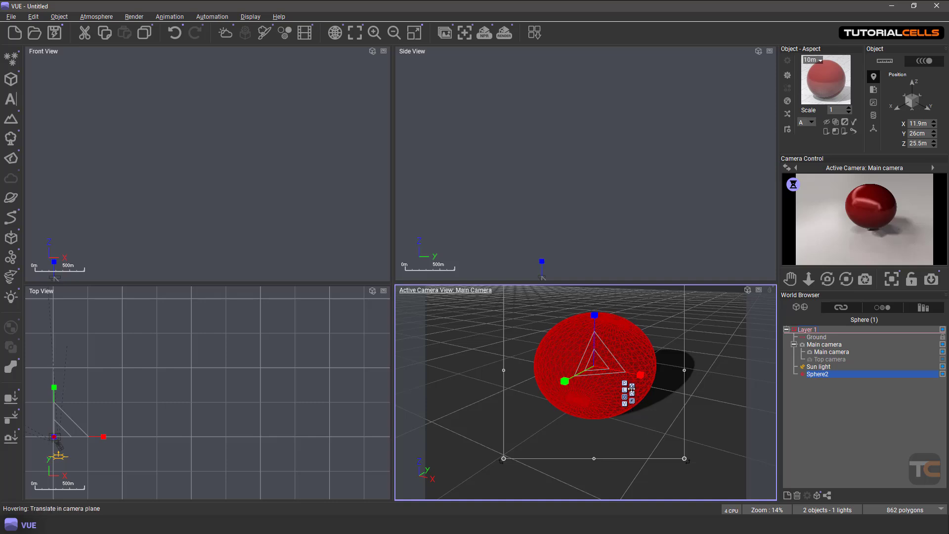
{"action": "left_click", "coordinate": [632, 389]}
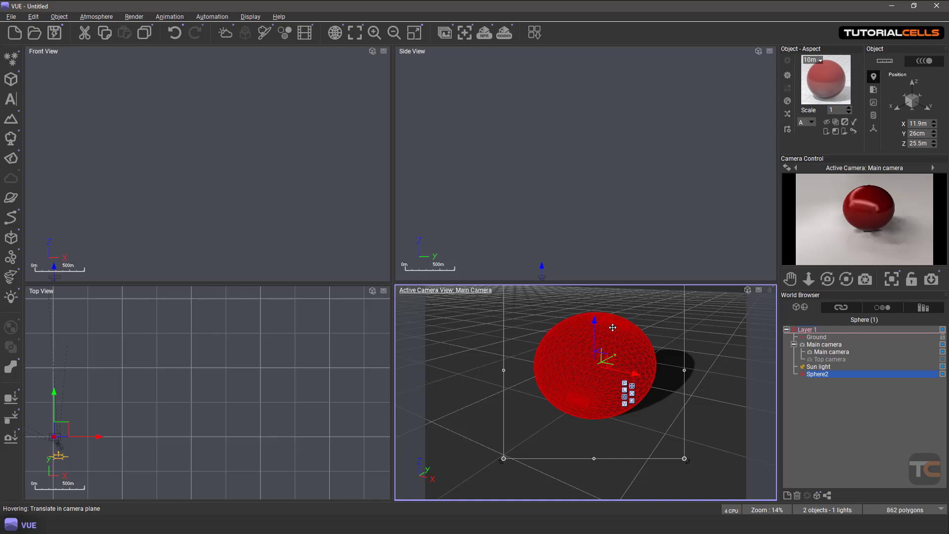
{"action": "left_click", "coordinate": [625, 391]}
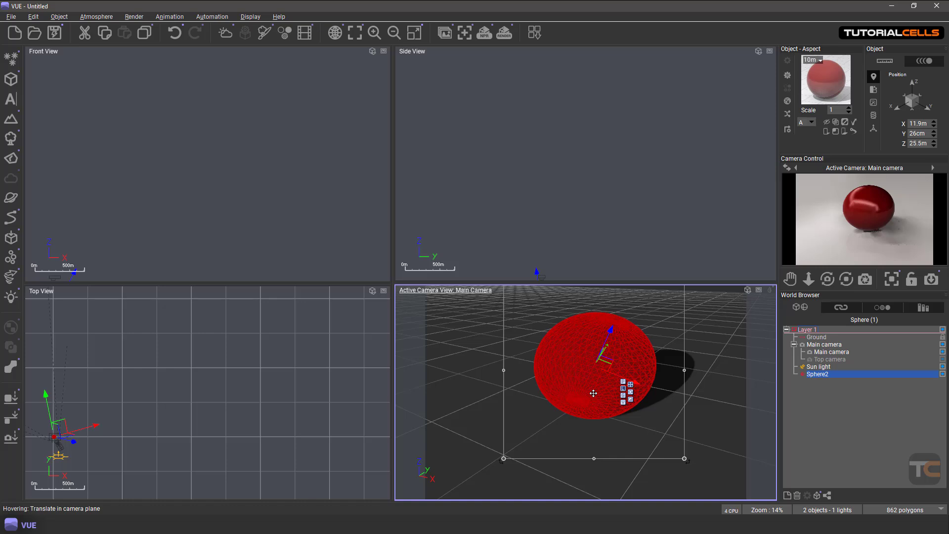
{"action": "left_click", "coordinate": [630, 392]}
{"action": "left_click_drag", "start_coordinate": [601, 361], "coordinate": [560, 361]}
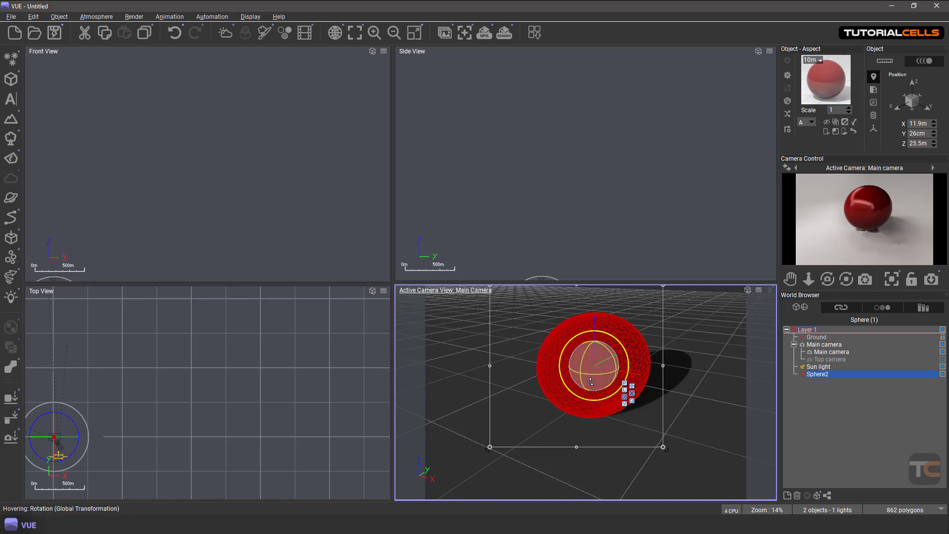
Show the sphere's scaling gizmo in view transformation, then switch it to parent transformation
{"action": "right_click_drag", "start_coordinate": [517, 373], "coordinate": [553, 392]}
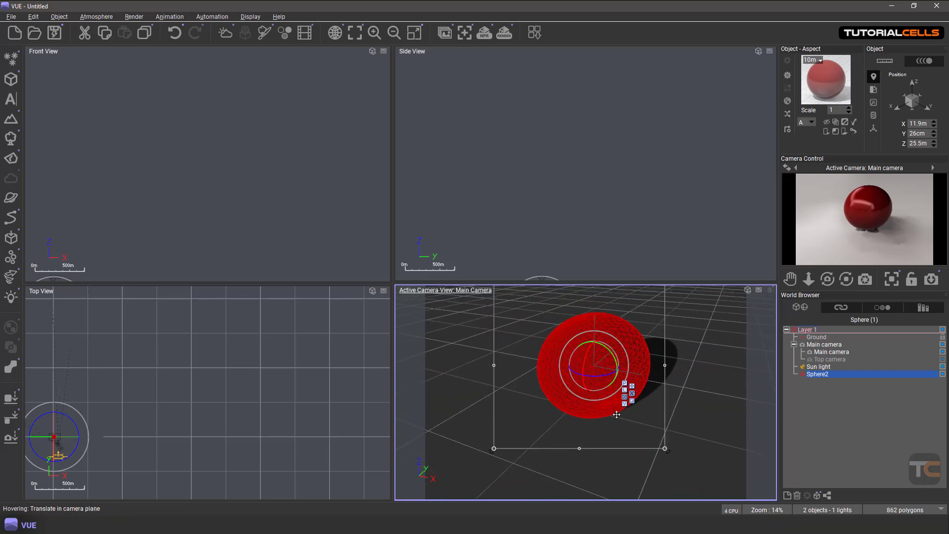
{"action": "left_click", "coordinate": [633, 387]}
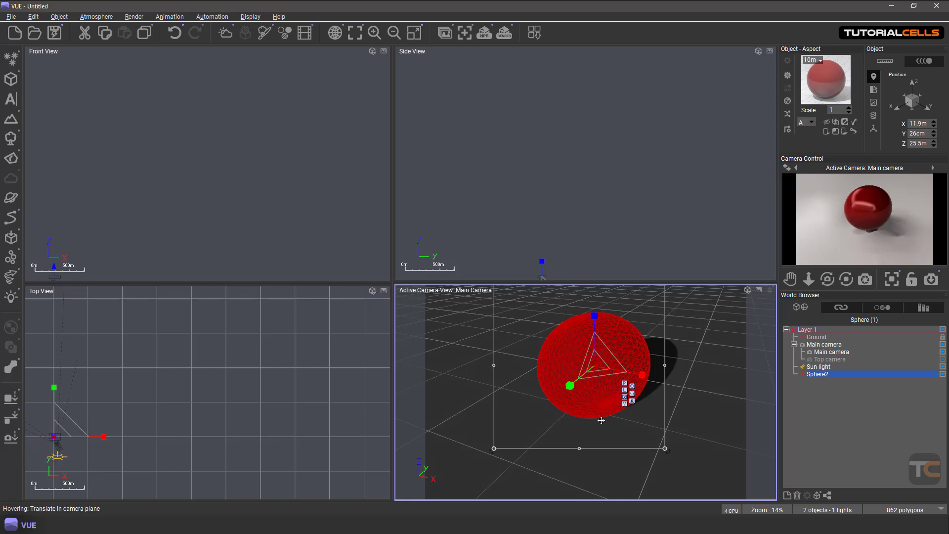
{"action": "left_click", "coordinate": [624, 405]}
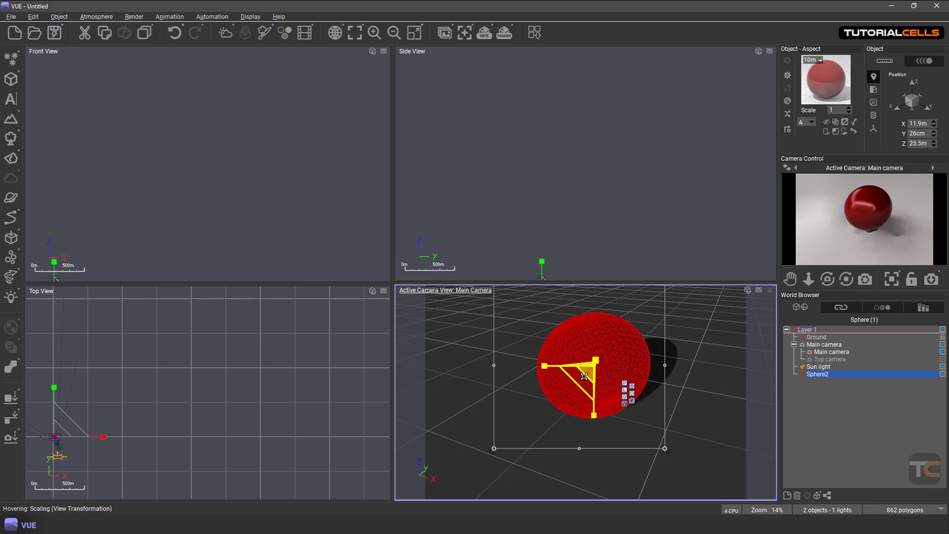
{"action": "right_click_drag", "start_coordinate": [562, 399], "coordinate": [611, 386]}
{"action": "left_click", "coordinate": [624, 383]}
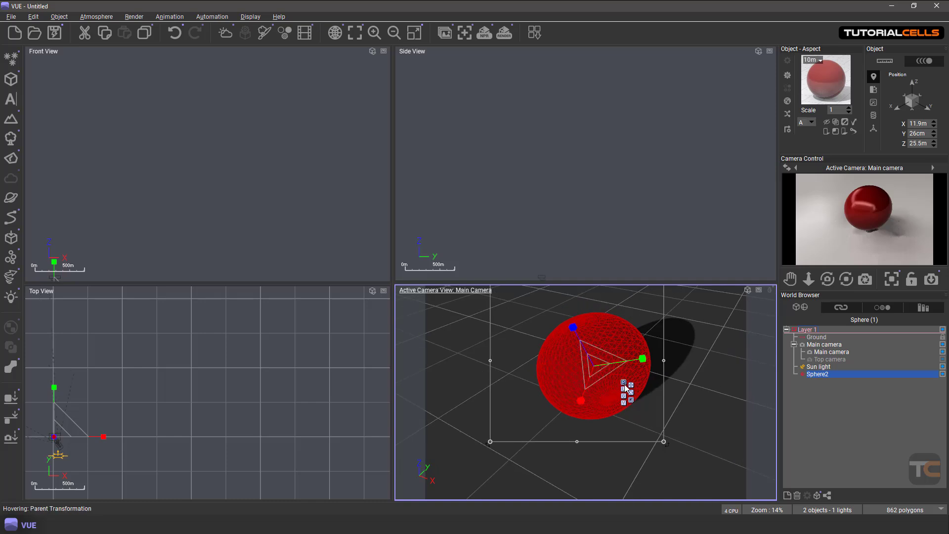
{"action": "left_click", "coordinate": [690, 363]}
{"action": "left_click", "coordinate": [622, 369]}
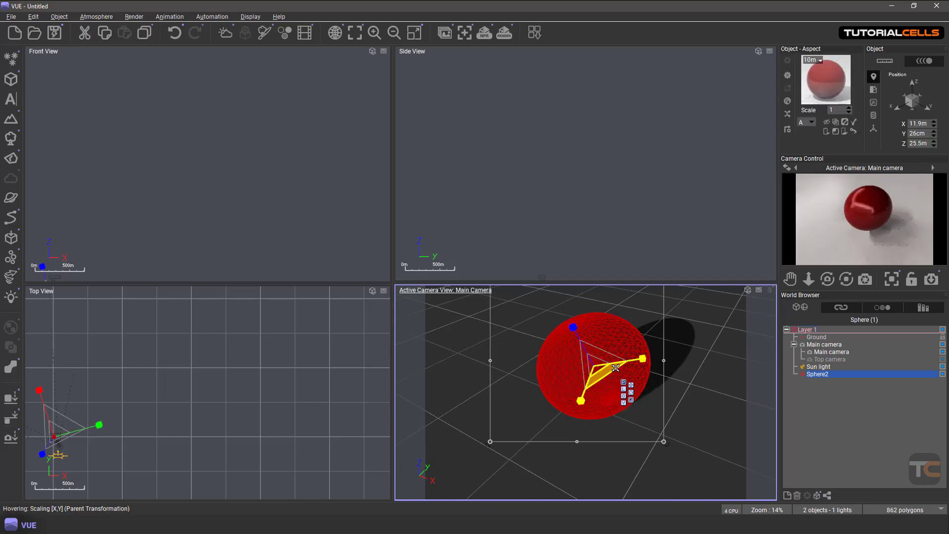
{"action": "scroll", "coordinate": [609, 370], "scroll_direction": "down", "scroll_amount": 5}
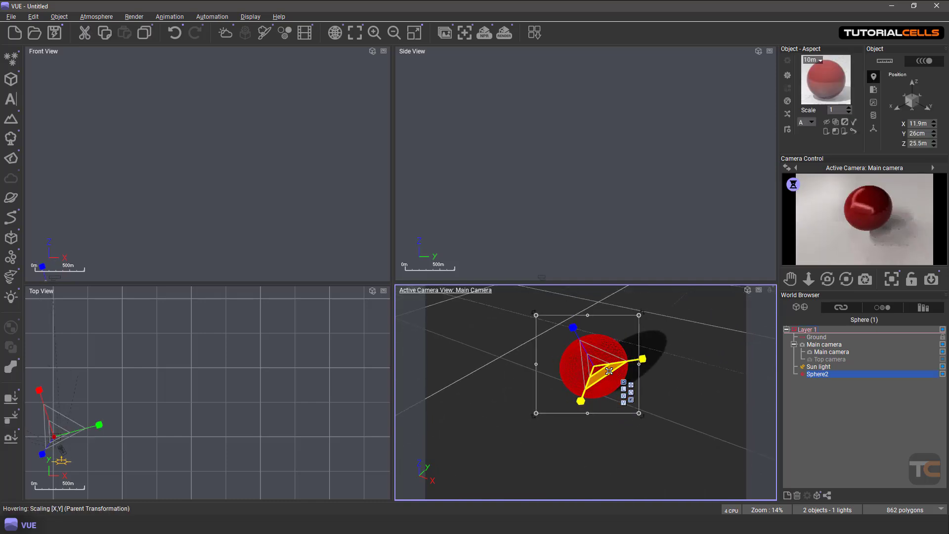
Duplicate the sphere in the XZ plane with the move gizmo and place the copy at about X 71.7 m, Y 32.9 m, Z 11.9 m
{"action": "scroll", "coordinate": [609, 371], "scroll_direction": "up", "scroll_amount": 1}
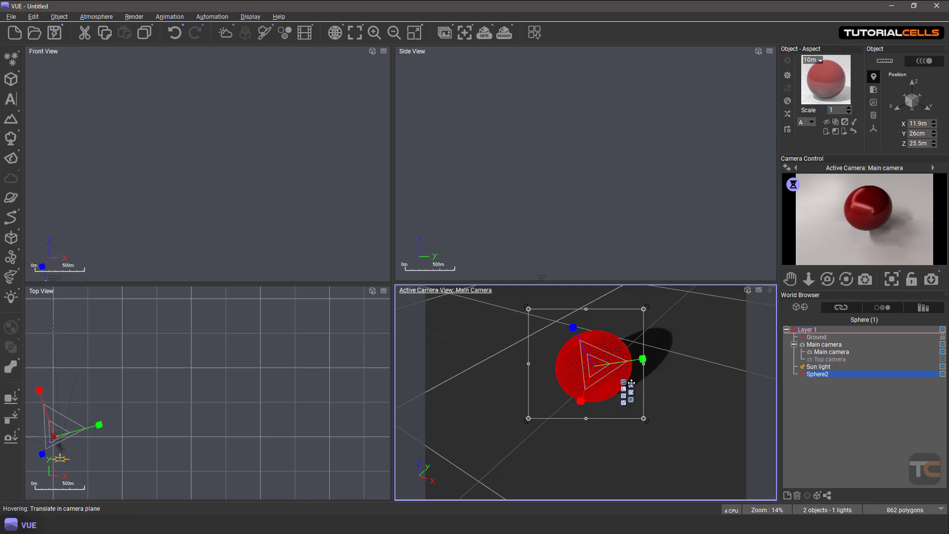
{"action": "left_click", "coordinate": [630, 386]}
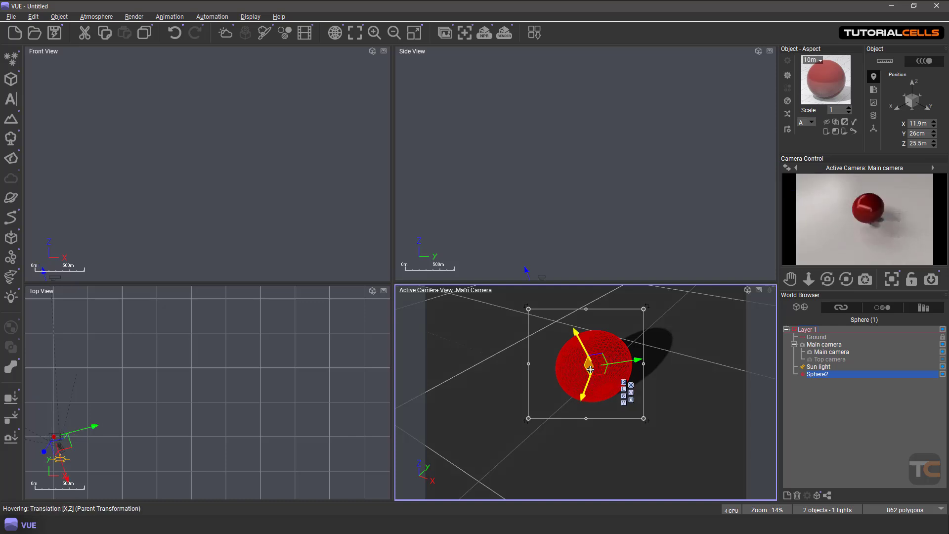
{"action": "left_click_drag", "start_coordinate": [590, 370], "coordinate": [675, 357], "text": "alt"}
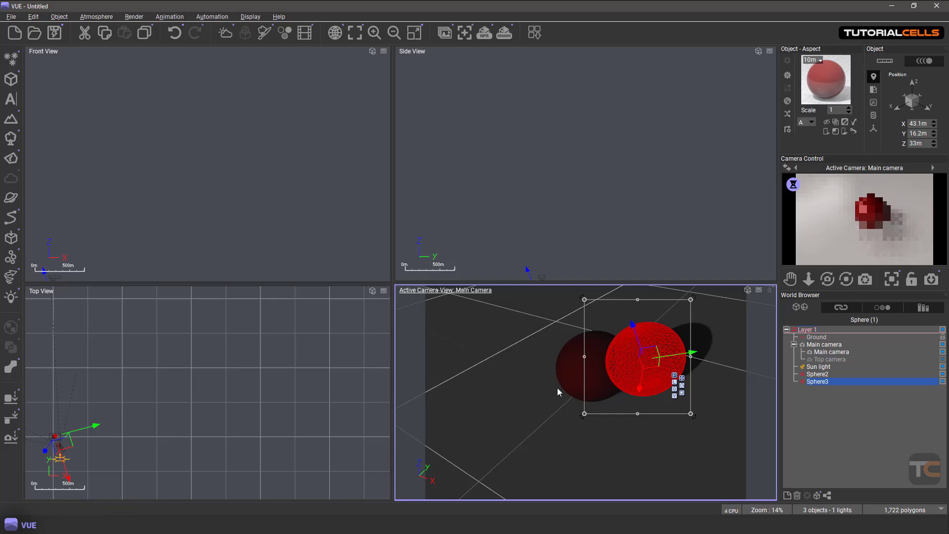
{"action": "right_click_drag", "start_coordinate": [582, 386], "coordinate": [640, 381]}
{"action": "left_click_drag", "start_coordinate": [657, 346], "coordinate": [648, 369]}
Select the original sphere and rotate it with the rotation gizmo
{"action": "left_click", "coordinate": [594, 385]}
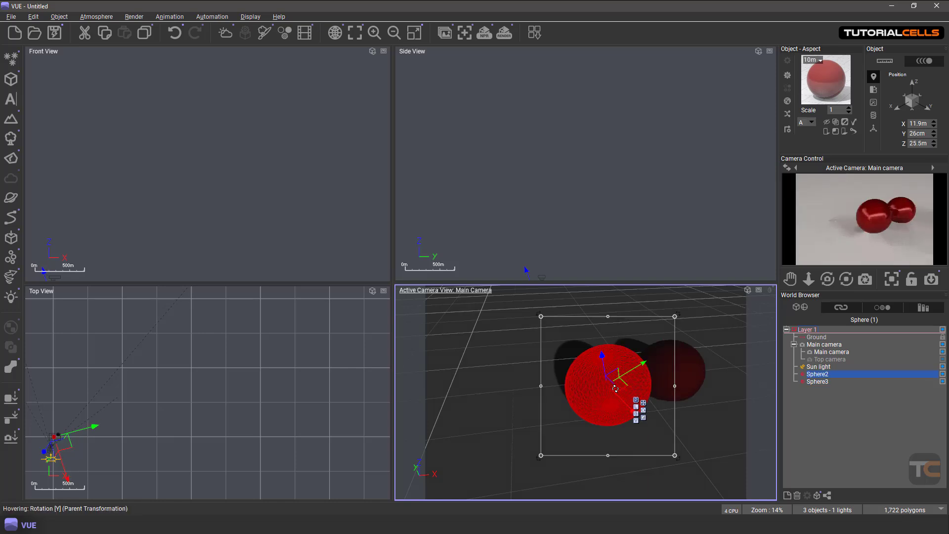
{"action": "left_click", "coordinate": [644, 410]}
{"action": "left_click_drag", "start_coordinate": [608, 385], "coordinate": [590, 401]}
Select the copied sphere, add the original, and raise both along Z with the move gizmo in local and parent transformation
{"action": "left_click", "coordinate": [677, 377]}
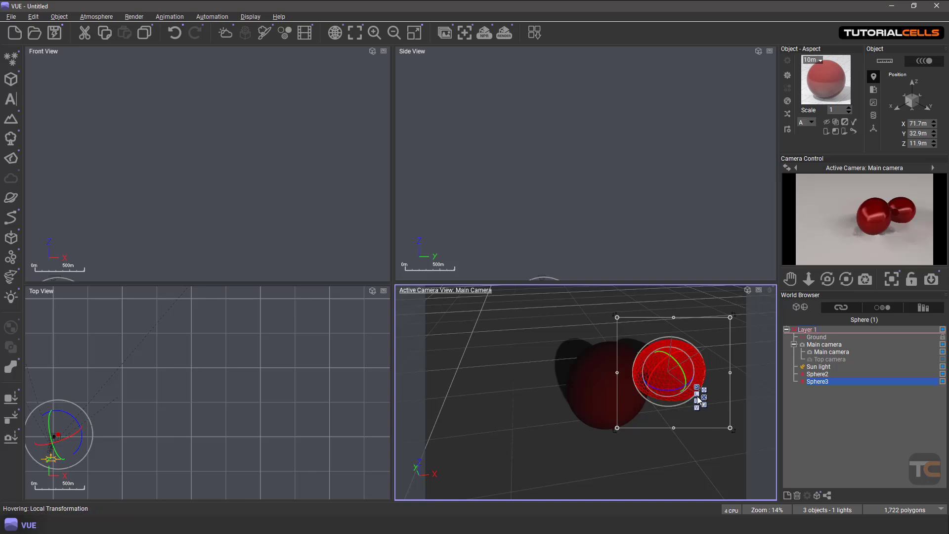
{"action": "left_click", "coordinate": [596, 392], "text": "shift"}
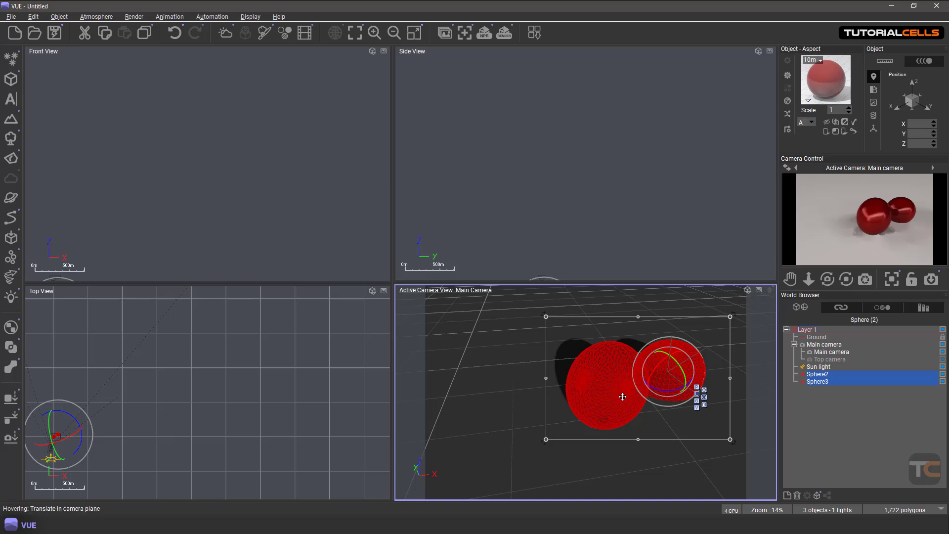
{"action": "left_click", "coordinate": [705, 391]}
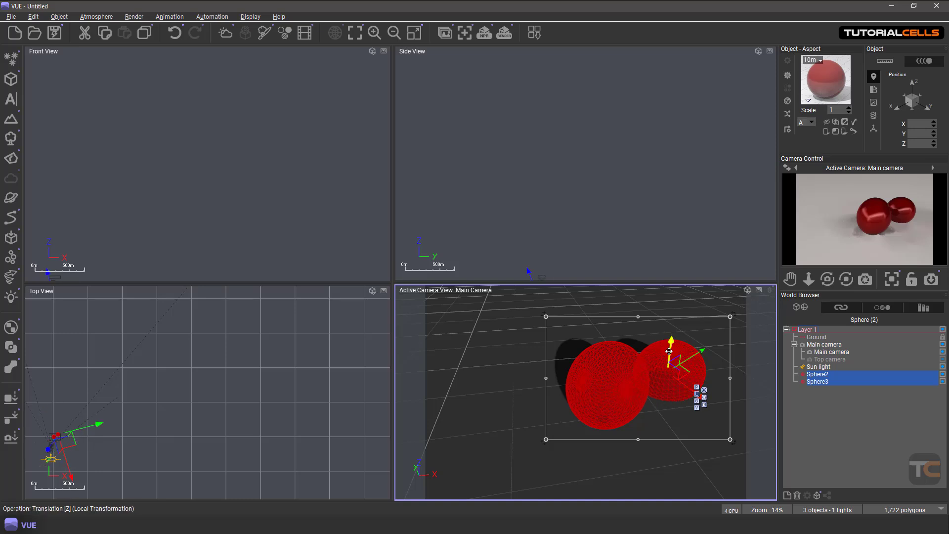
{"action": "mouse_move", "coordinate": [669, 351]}
{"action": "left_mouse_down"}
{"action": "mouse_move", "coordinate": [673, 327]}
{"action": "mouse_move", "coordinate": [672, 343]}
{"action": "left_mouse_up"}
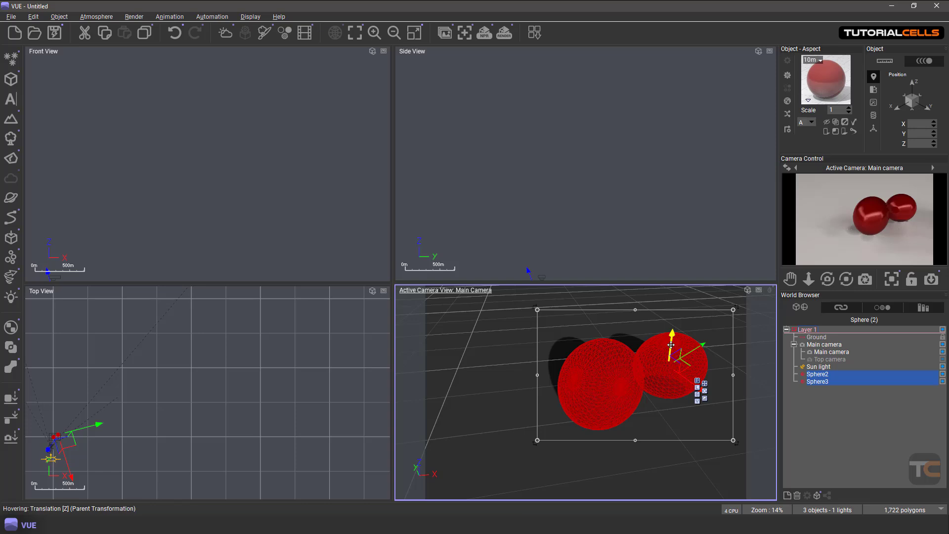
{"action": "mouse_move", "coordinate": [671, 345]}
{"action": "left_mouse_down"}
{"action": "mouse_move", "coordinate": [672, 328]}
{"action": "mouse_move", "coordinate": [671, 365]}
{"action": "mouse_move", "coordinate": [673, 329]}
{"action": "left_mouse_up"}
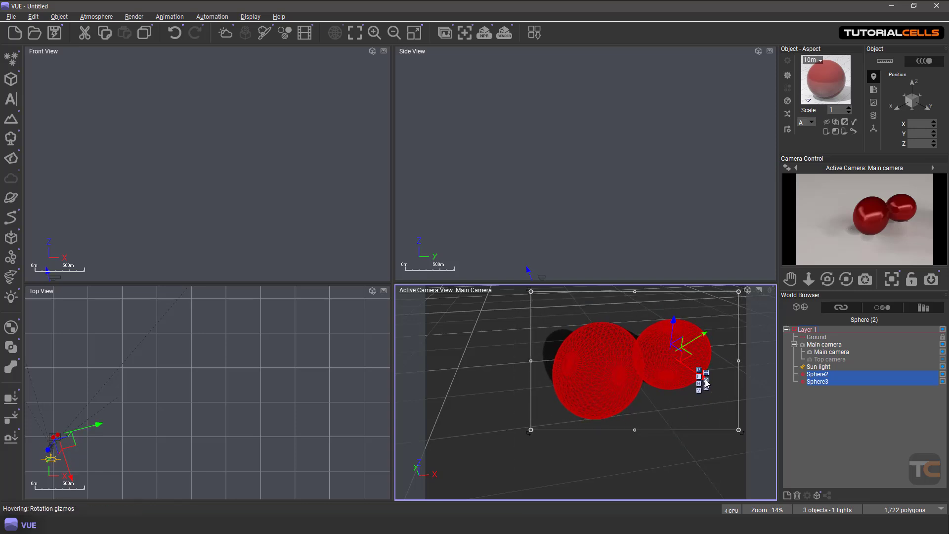
Rotate both selected spheres around the smaller sphere's pivot with the rotation gizmo
{"action": "left_click_drag", "start_coordinate": [667, 366], "coordinate": [695, 383]}
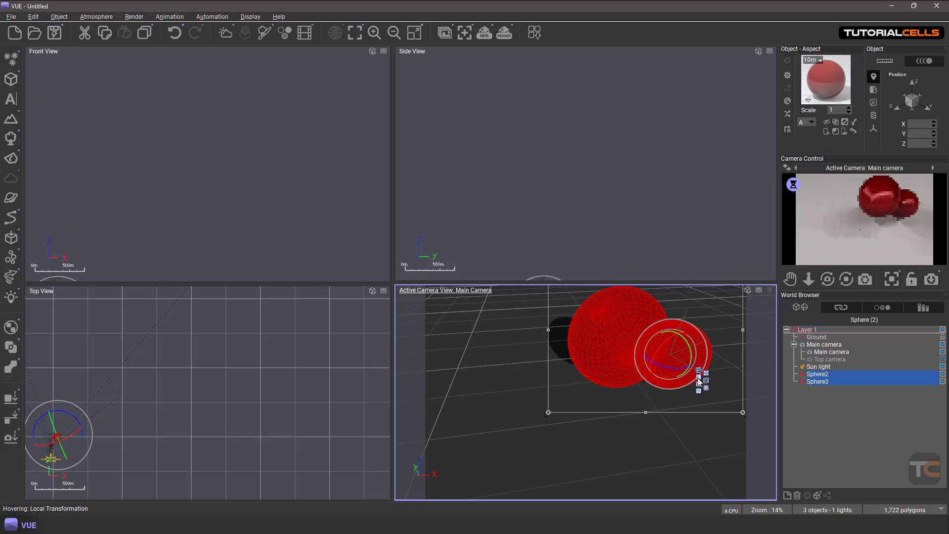
{"action": "left_click_drag", "start_coordinate": [668, 352], "coordinate": [700, 385]}
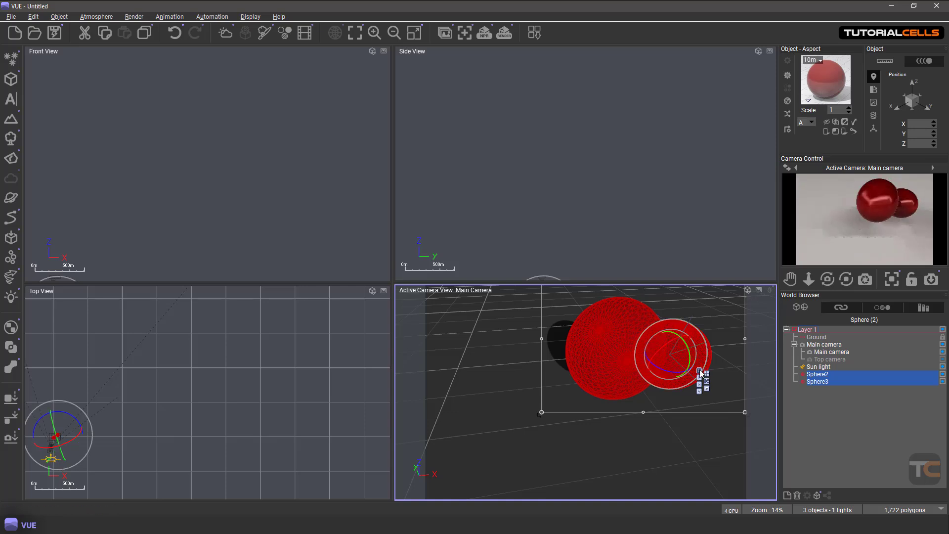
{"action": "right_click_drag", "start_coordinate": [598, 368], "coordinate": [584, 416]}
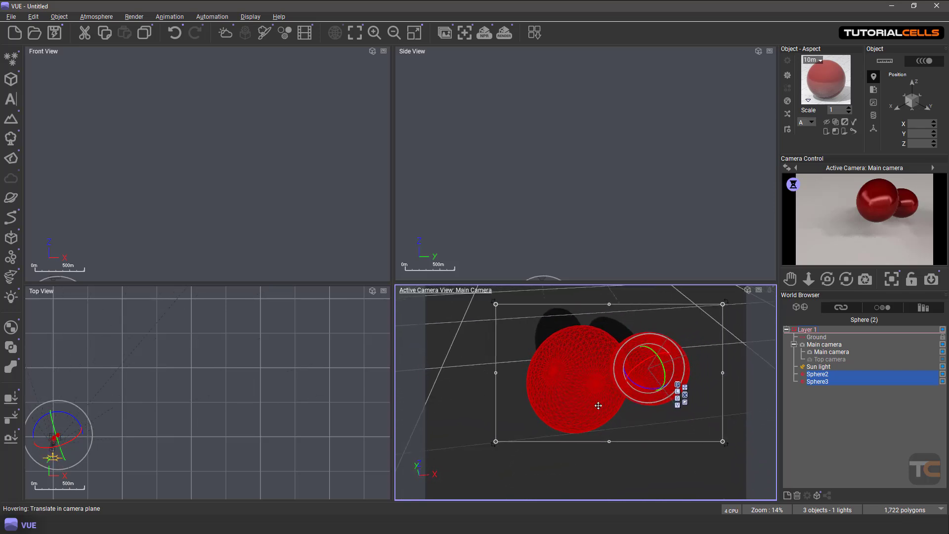
Select the smaller sphere first, add the larger one, show the move gizmo, then clear the selection
{"action": "left_click", "coordinate": [733, 348]}
{"action": "left_click", "coordinate": [668, 363]}
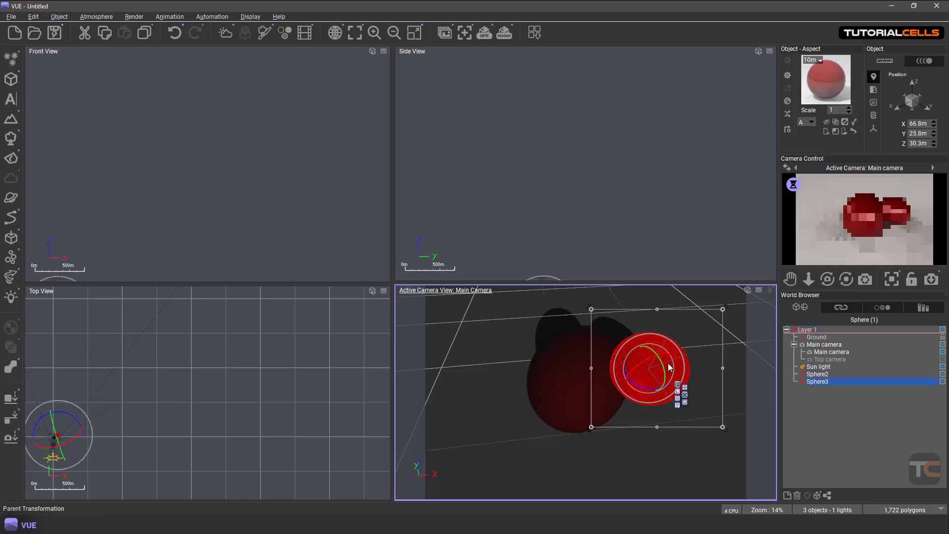
{"action": "left_click", "coordinate": [571, 379], "text": "shift"}
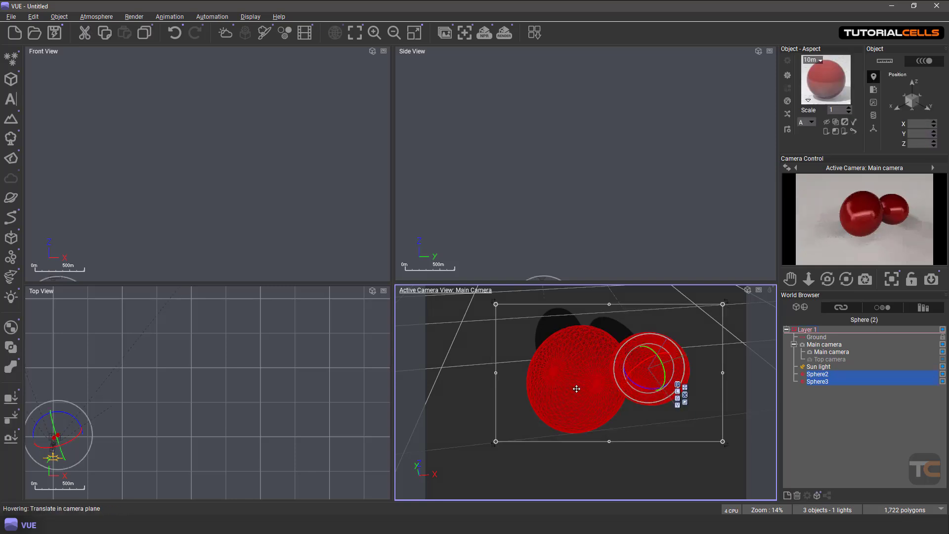
{"action": "left_click", "coordinate": [685, 388]}
{"action": "left_click", "coordinate": [478, 373]}
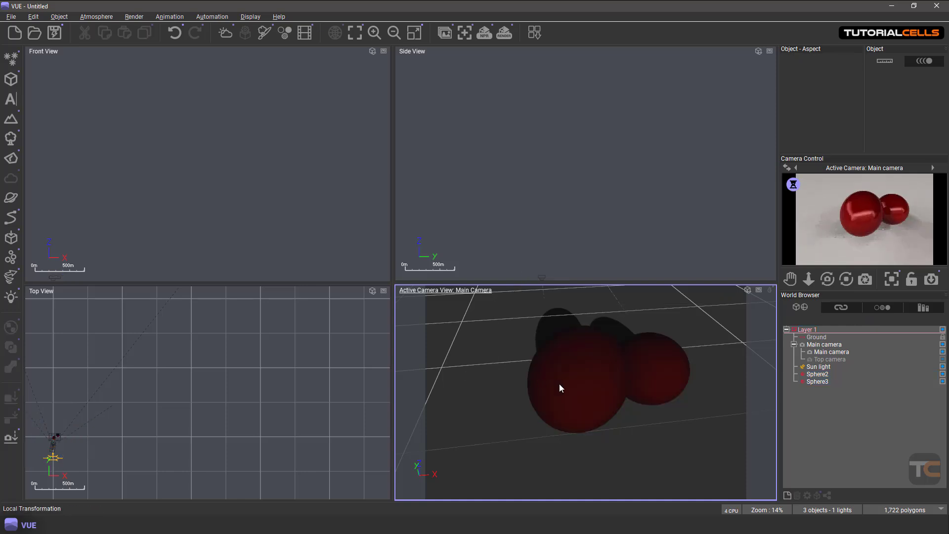
Select the larger sphere first, add the smaller one, try the world-aligned move gizmo, then move both spheres along the local Y axis
{"action": "left_click", "coordinate": [560, 384]}
{"action": "left_click", "coordinate": [668, 379]}
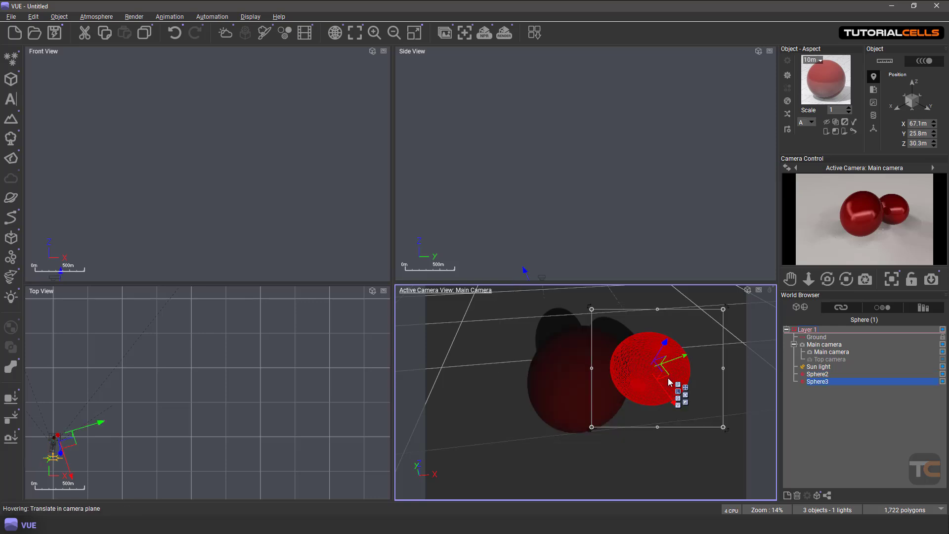
{"action": "left_click", "coordinate": [558, 398]}
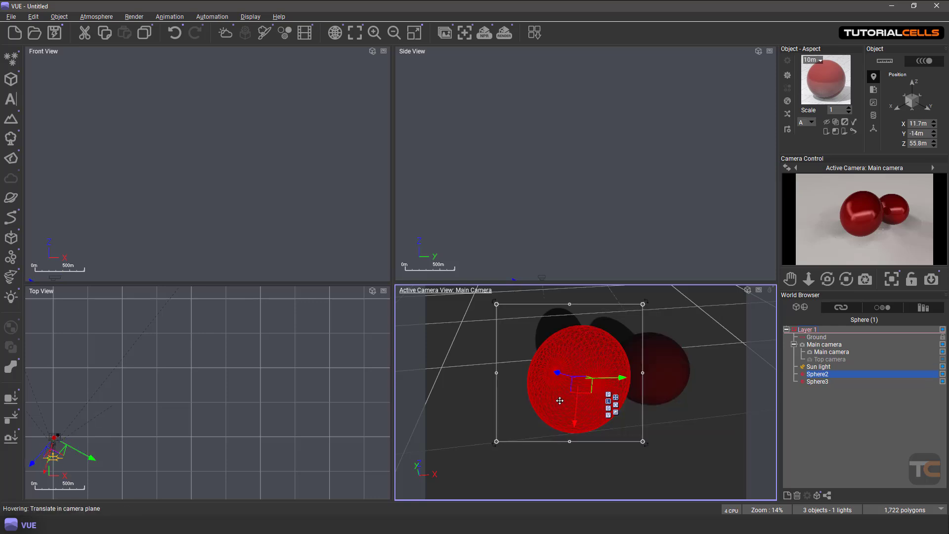
{"action": "left_click", "coordinate": [664, 381], "text": "shift"}
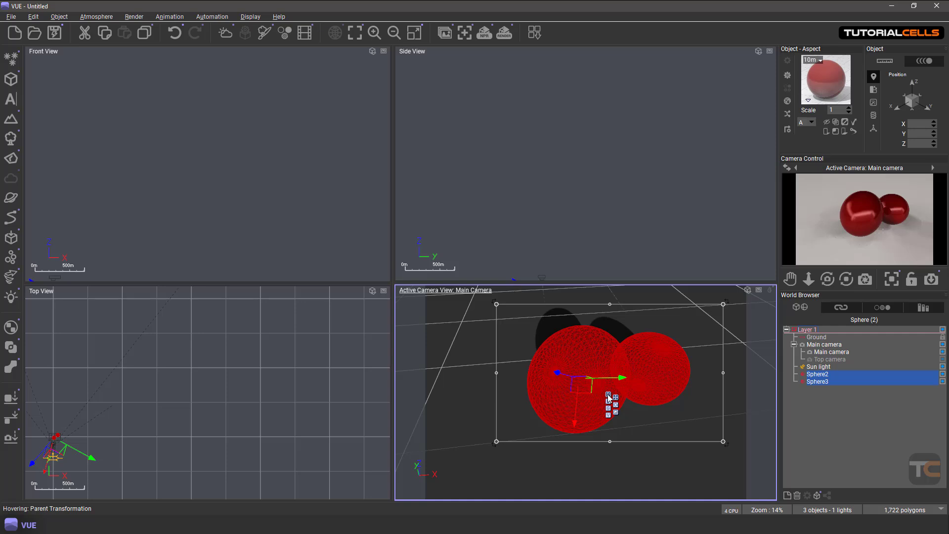
{"action": "left_click", "coordinate": [608, 408]}
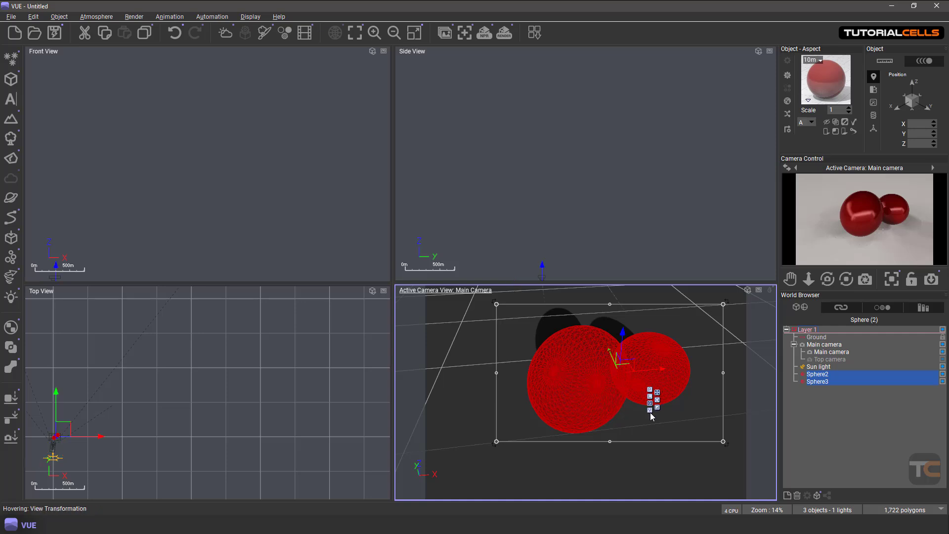
{"action": "left_click", "coordinate": [650, 396]}
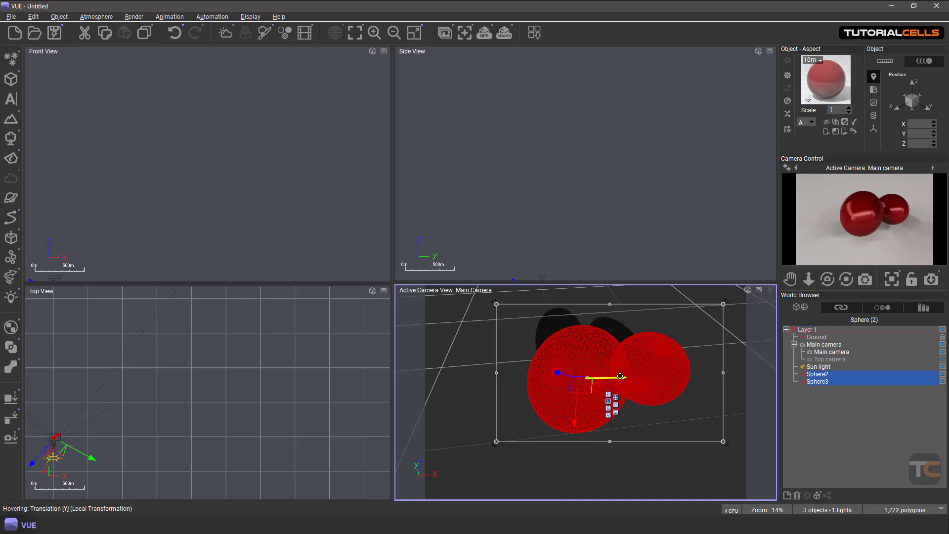
{"action": "left_click_drag", "start_coordinate": [618, 378], "coordinate": [598, 379]}
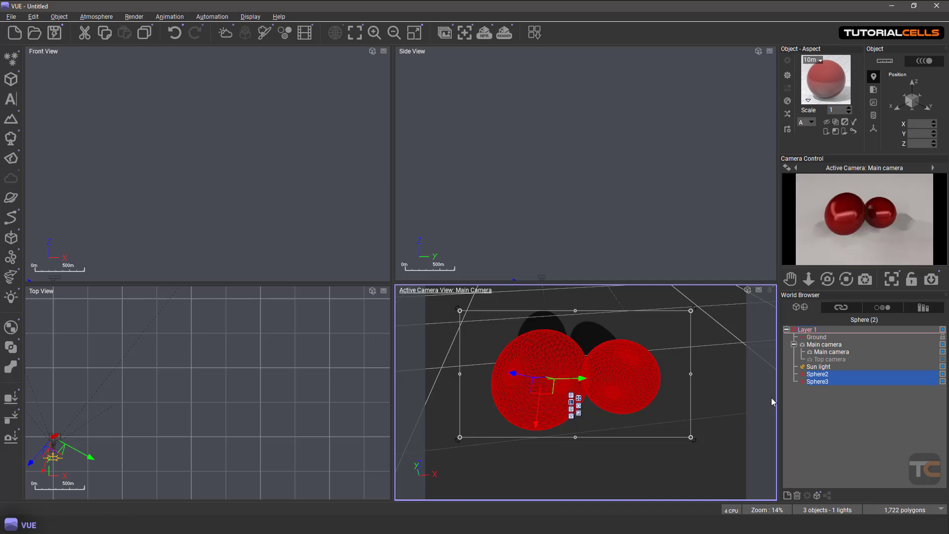
Clear the selection and delete the smaller sphere
{"action": "left_click", "coordinate": [615, 382]}
{"action": "left_click", "coordinate": [709, 340]}
{"action": "left_click", "coordinate": [625, 362]}
{"action": "key", "text": "Delete"}
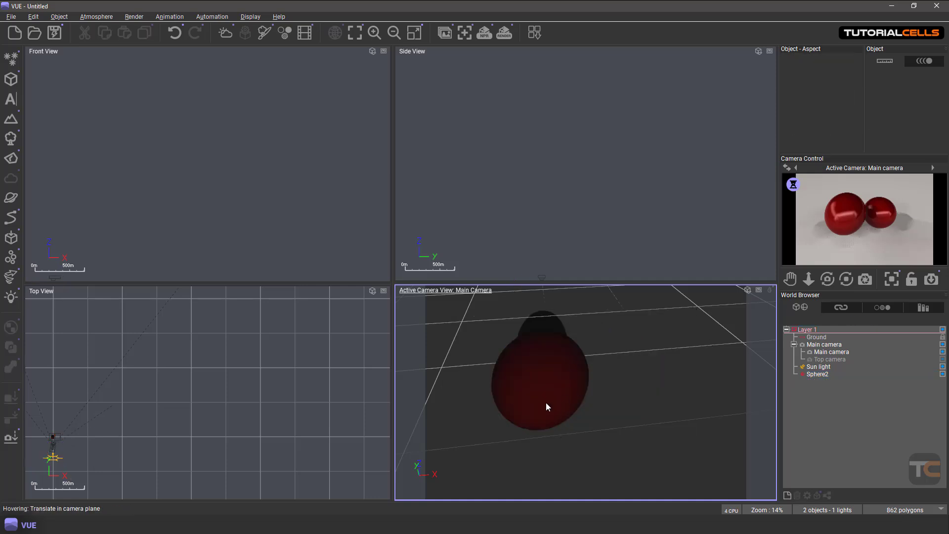
Rotate the remaining sphere with the rotation gizmo, then show the move gizmo and flatten the sphere from its bounding box's upper edge
{"action": "left_click_drag", "start_coordinate": [544, 401], "coordinate": [618, 373]}
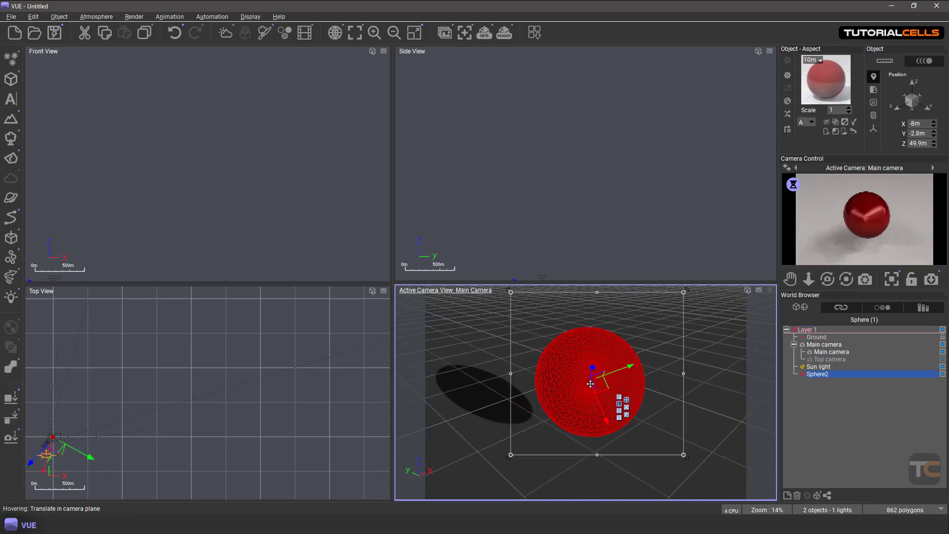
{"action": "left_click", "coordinate": [627, 406]}
{"action": "left_click_drag", "start_coordinate": [588, 394], "coordinate": [672, 396]}
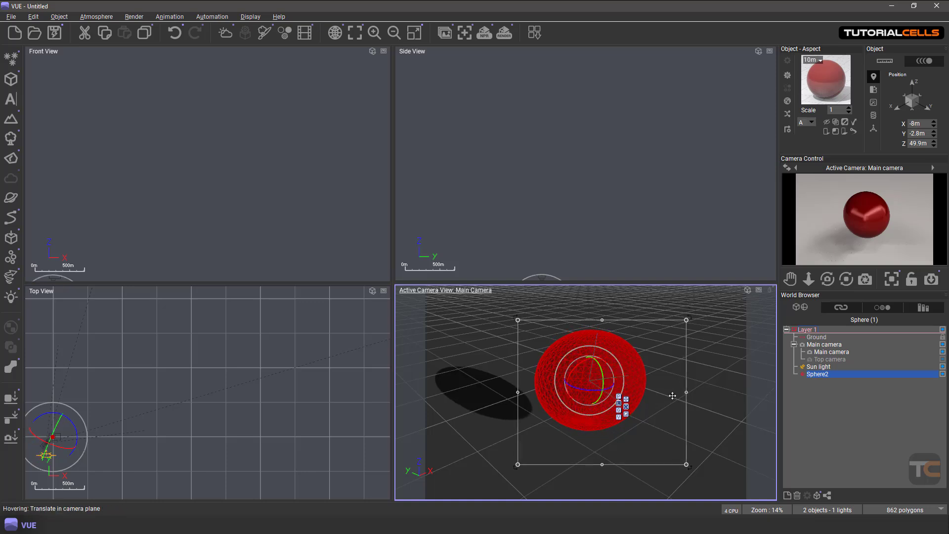
{"action": "left_click", "coordinate": [626, 399]}
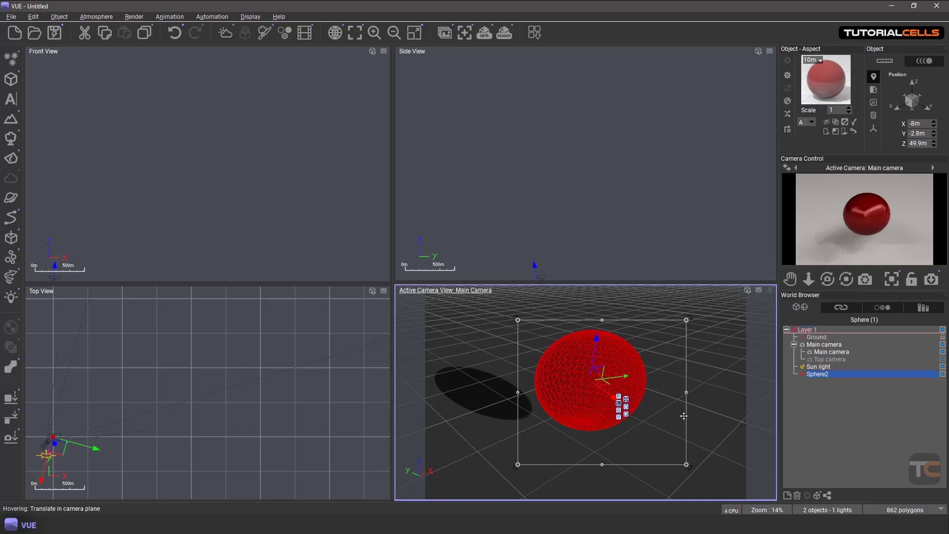
{"action": "left_click_drag", "start_coordinate": [599, 321], "coordinate": [599, 337]}
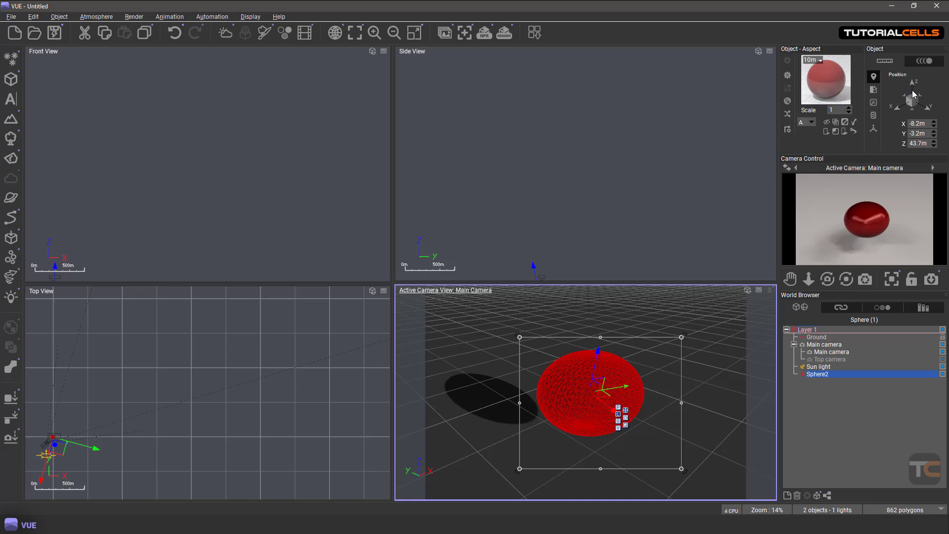
Using the object's position controls, raise the sphere to about Z 46.8 m, then move it in the YZ plane to Y -2 m, Z 48.4 m
{"action": "left_click_drag", "start_coordinate": [912, 85], "coordinate": [912, 74]}
{"action": "left_click_drag", "start_coordinate": [927, 143], "coordinate": [894, 147]}
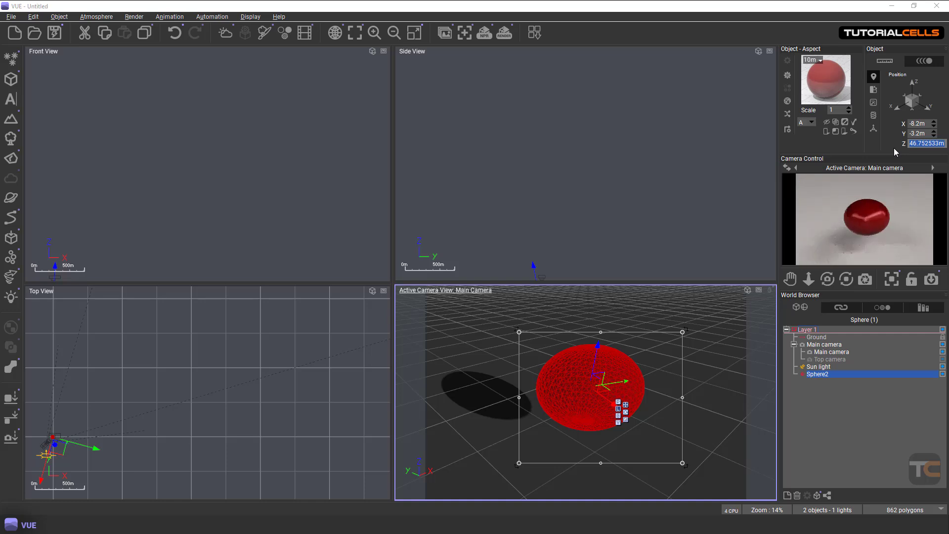
{"action": "left_click", "coordinate": [894, 147]}
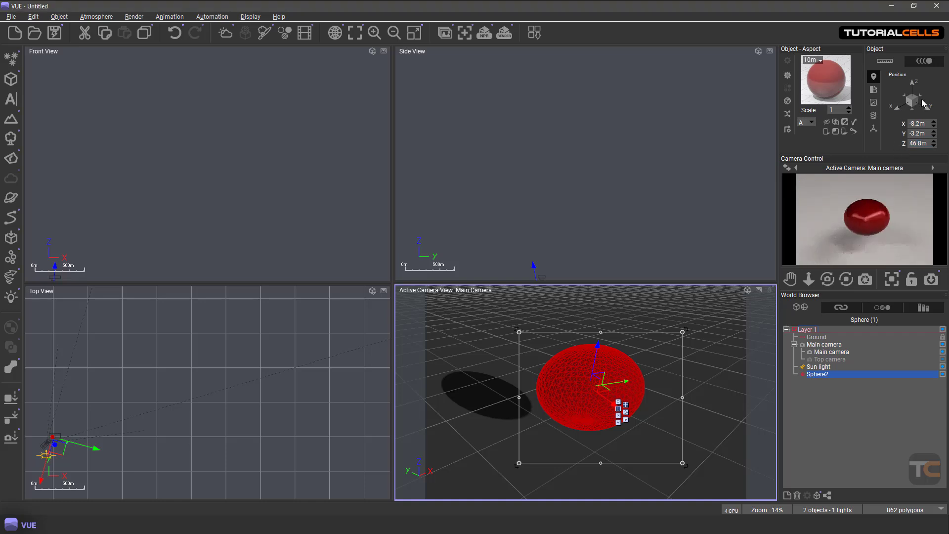
{"action": "left_click_drag", "start_coordinate": [913, 100], "coordinate": [917, 103]}
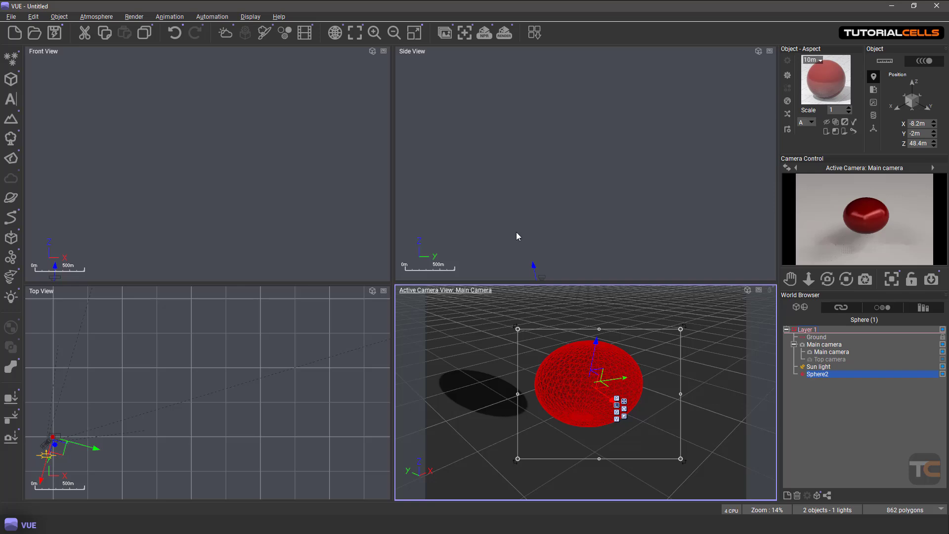
Maximize the main camera view, select the sphere and move it along X to about -9.5 m with the position controls
{"action": "double_click", "coordinate": [491, 291]}
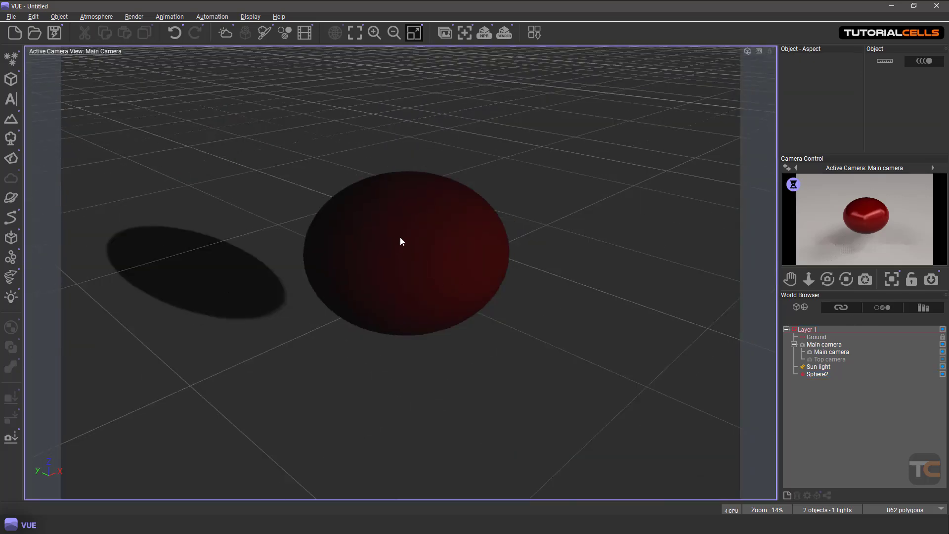
{"action": "left_click", "coordinate": [401, 238]}
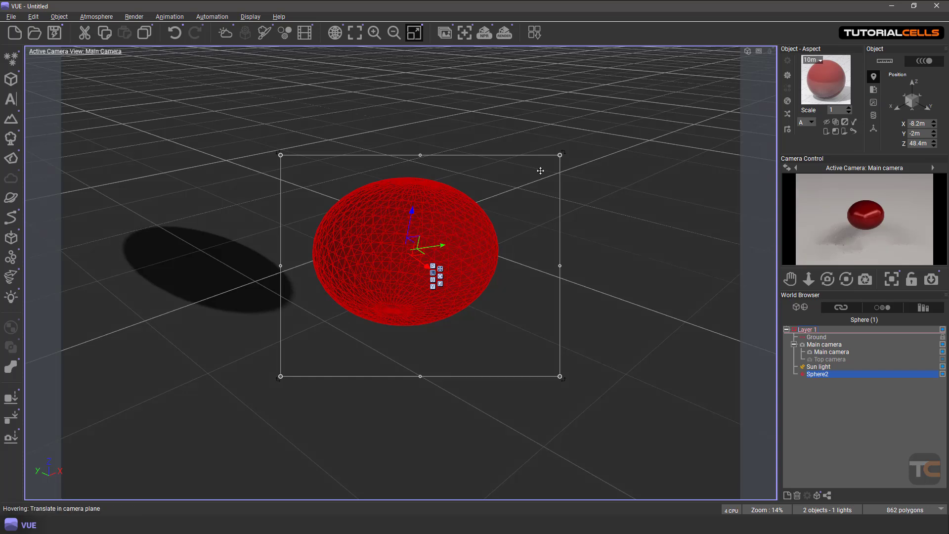
{"action": "left_click_drag", "start_coordinate": [540, 170], "coordinate": [569, 175]}
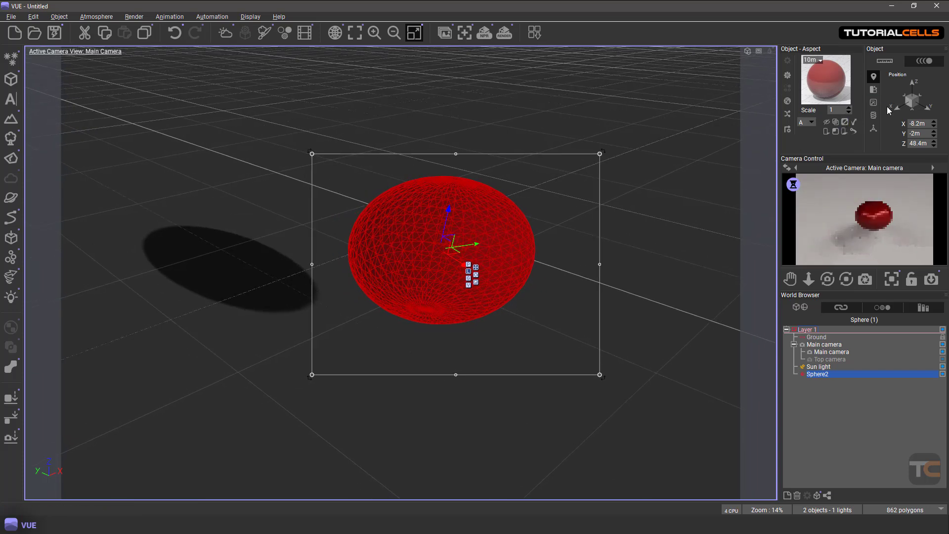
{"action": "left_click_drag", "start_coordinate": [897, 107], "coordinate": [864, 97]}
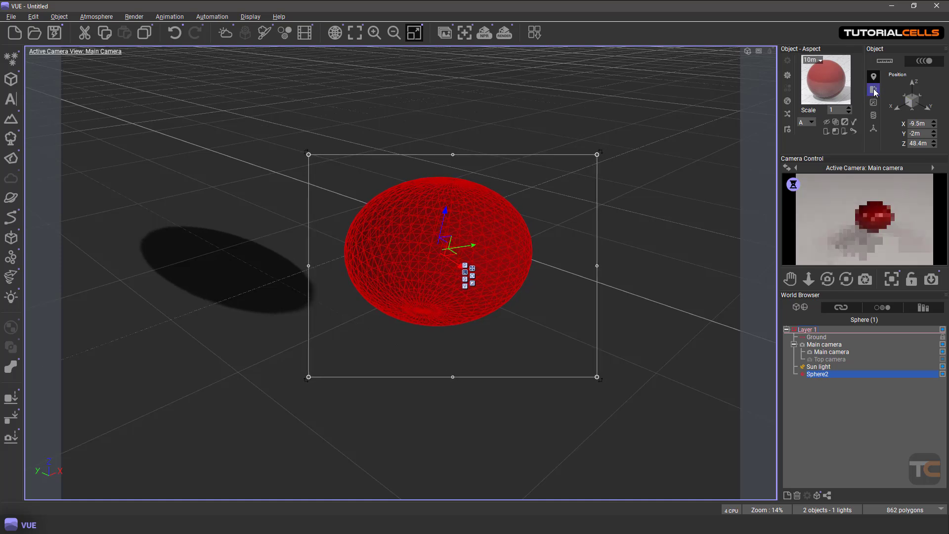
Rotate the sphere with the orientation controls to about roll 9.366° and yaw 253°
{"action": "left_click", "coordinate": [874, 90]}
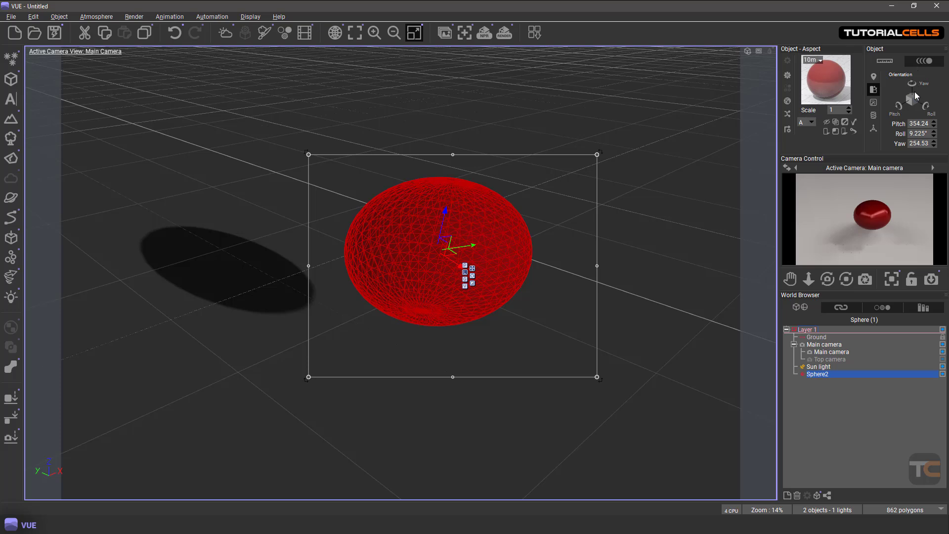
{"action": "left_click_drag", "start_coordinate": [913, 97], "coordinate": [904, 99]}
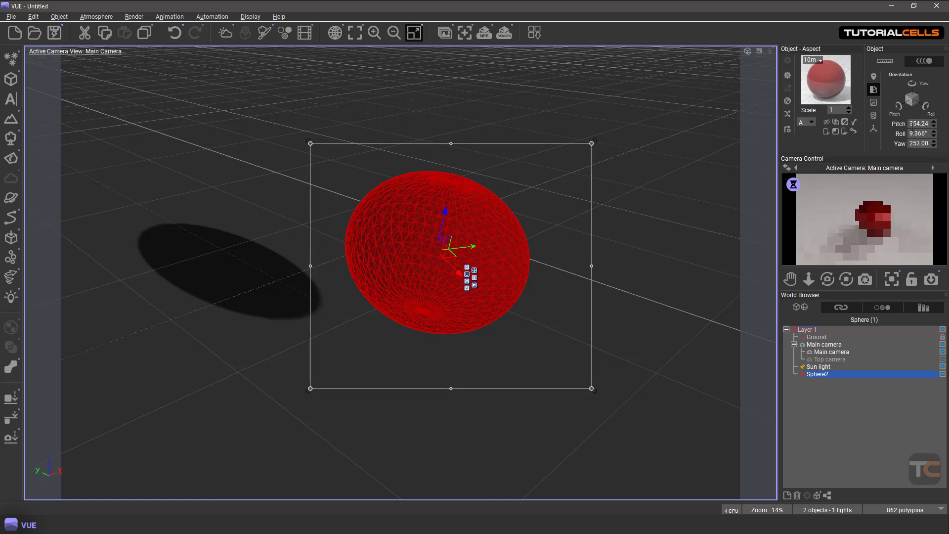
Reset the sphere's yaw, roll and pitch to 0°
{"action": "left_click", "coordinate": [914, 144]}
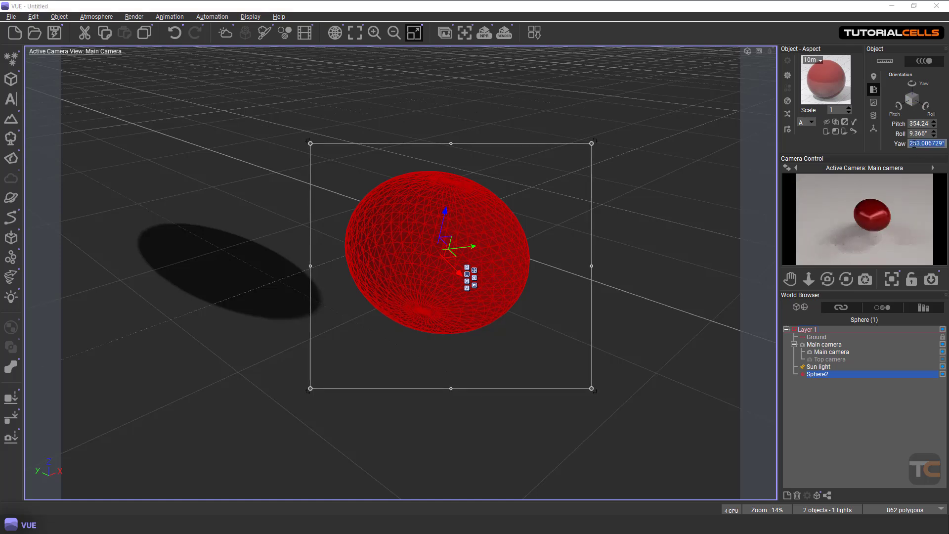
{"action": "type", "text": "0"}
{"action": "key", "text": "Return"}
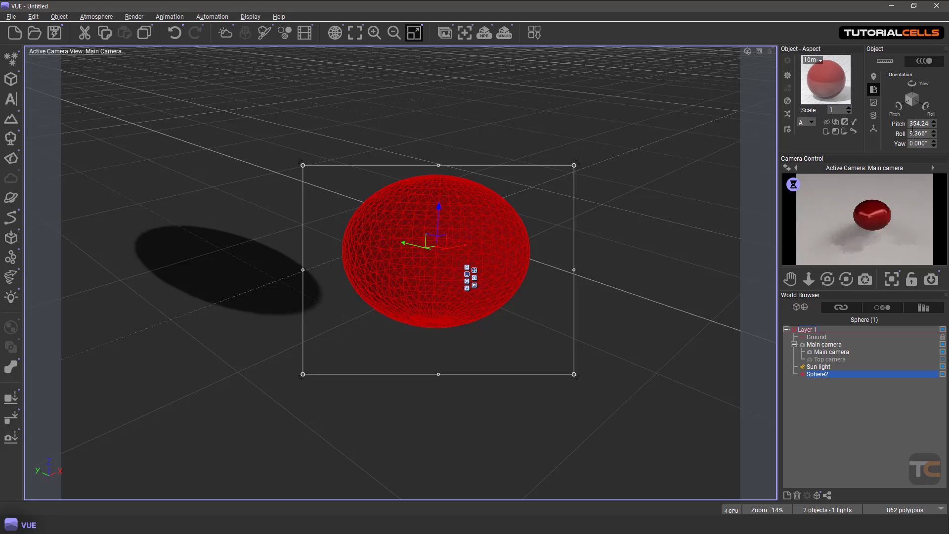
{"action": "left_click", "coordinate": [914, 134]}
{"action": "type", "text": "0"}
{"action": "key", "text": "Return"}
{"action": "left_click", "coordinate": [913, 124]}
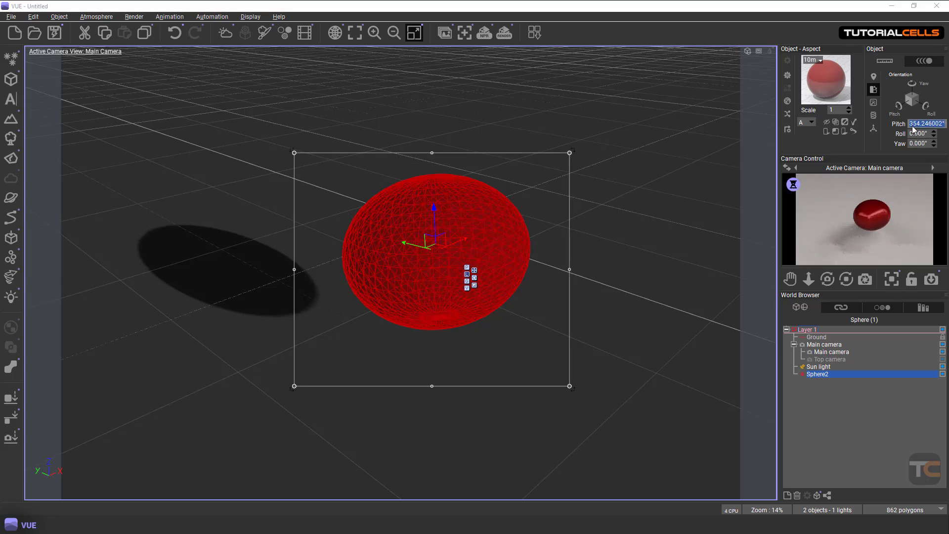
{"action": "type", "text": "0"}
{"action": "key", "text": "Return"}
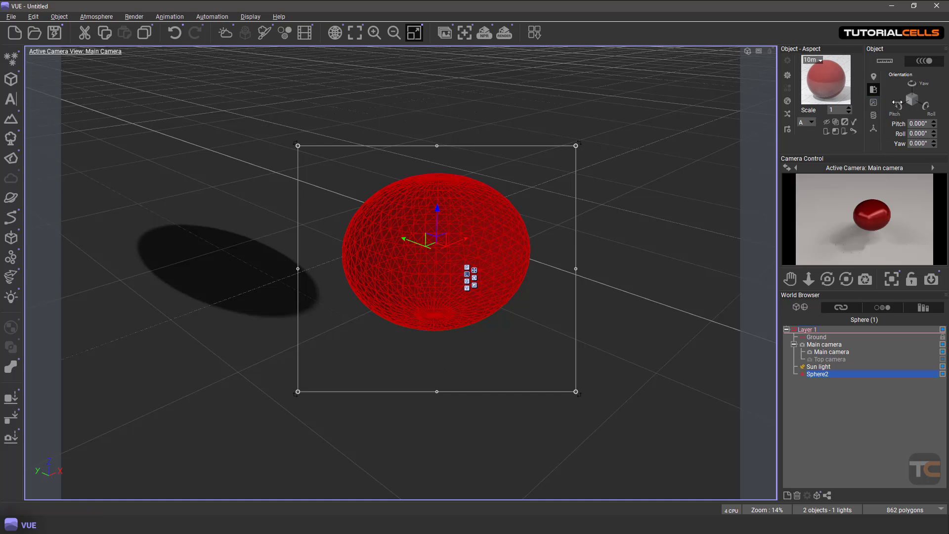
Show the sphere's size controls, toggle the values between scale factors and metres, and set the X size to 40 m
{"action": "left_click", "coordinate": [873, 103]}
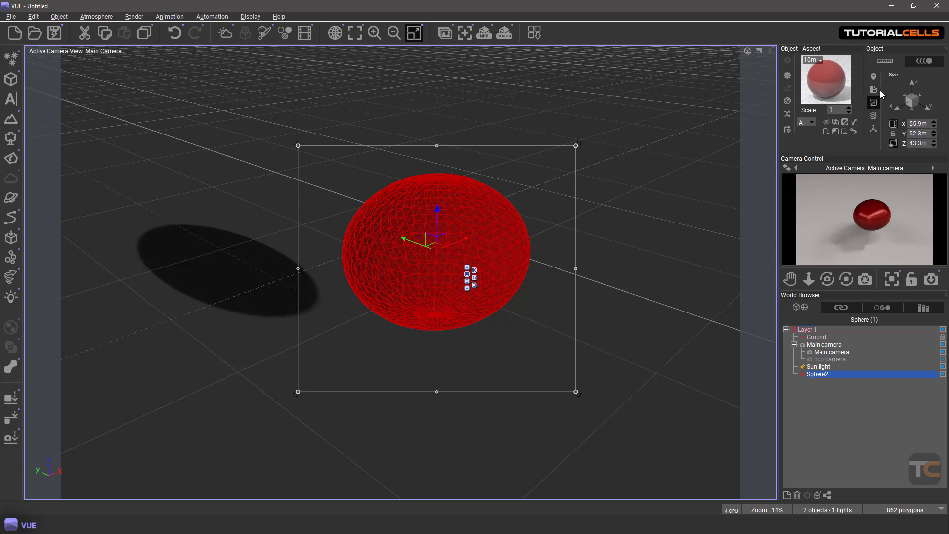
{"action": "left_click", "coordinate": [873, 103]}
{"action": "left_click", "coordinate": [873, 103]}
{"action": "left_click", "coordinate": [893, 125]}
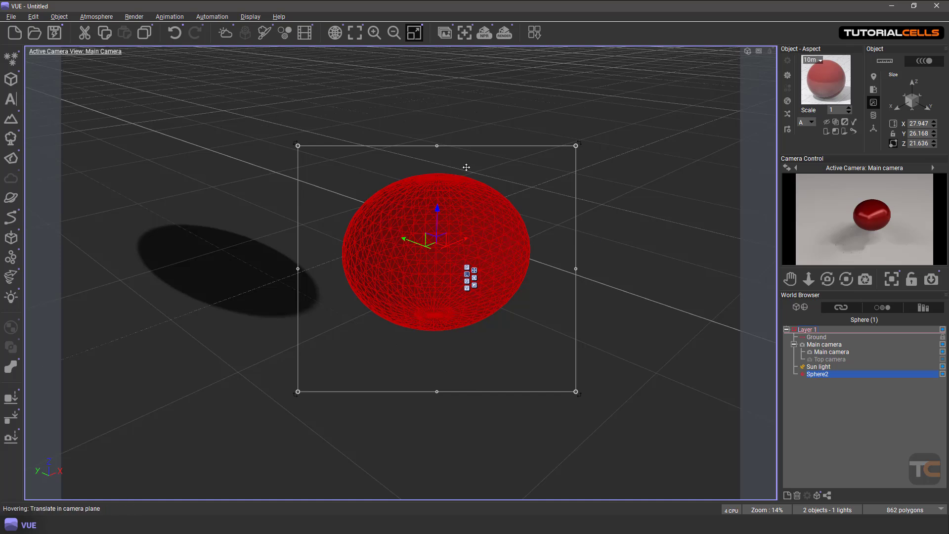
{"action": "left_click", "coordinate": [893, 124]}
{"action": "left_click", "coordinate": [929, 124]}
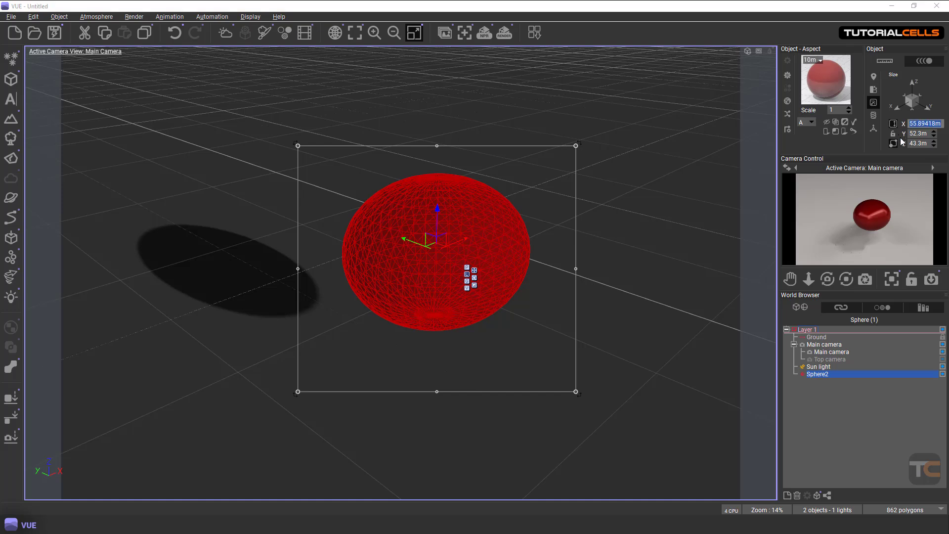
{"action": "type", "text": "40"}
{"action": "key", "text": "Return"}
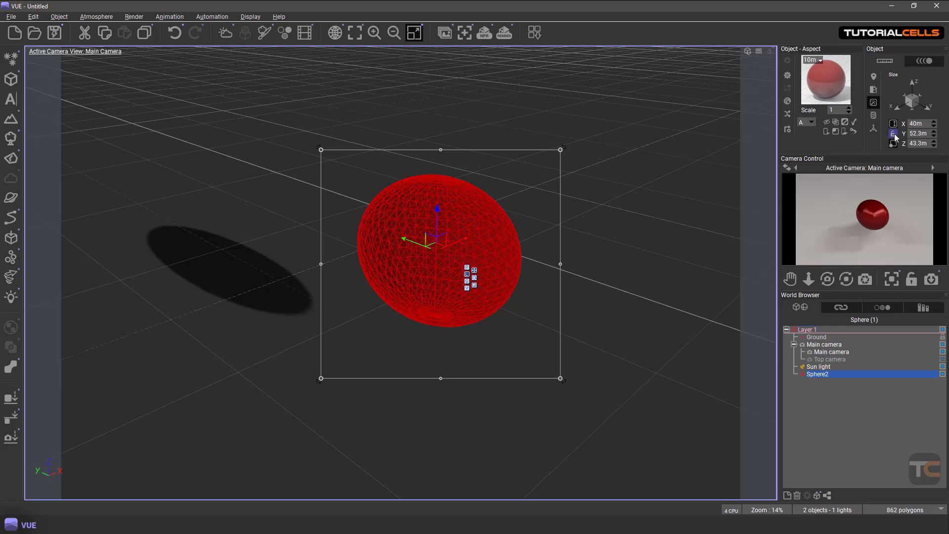
Lock the sphere's size proportions and set its X size to 41 m
{"action": "left_click", "coordinate": [927, 123]}
{"action": "type", "text": "41"}
{"action": "key", "text": "Return"}
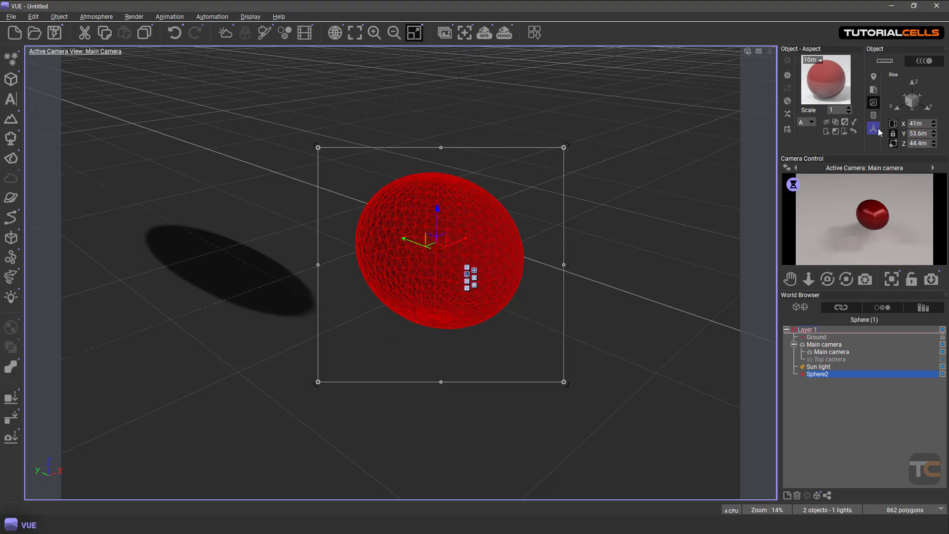
Increase the sphere's proportional X size in 1 m increments to 48 m, then reduce it to 44 m
{"action": "left_click", "coordinate": [934, 121]}
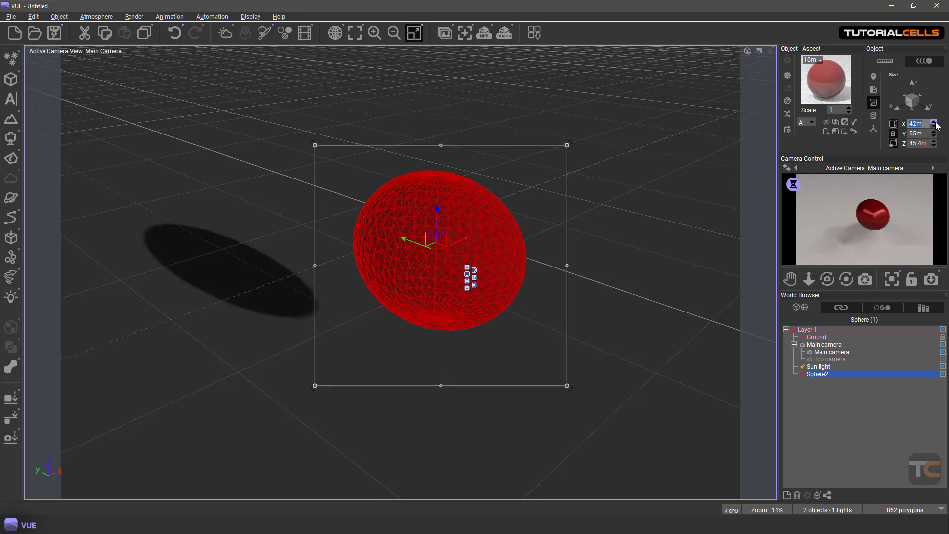
{"action": "left_click", "coordinate": [935, 121]}
{"action": "left_click", "coordinate": [934, 122]}
{"action": "left_click", "coordinate": [935, 121]}
{"action": "left_click", "coordinate": [935, 122]}
{"action": "left_click", "coordinate": [934, 123]}
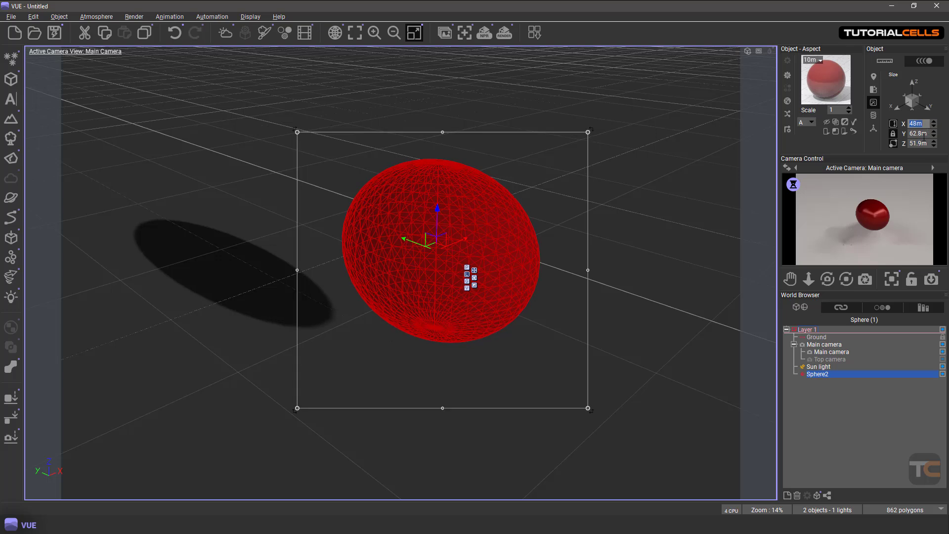
{"action": "left_click", "coordinate": [934, 127]}
{"action": "left_click", "coordinate": [935, 127]}
{"action": "left_click", "coordinate": [934, 127]}
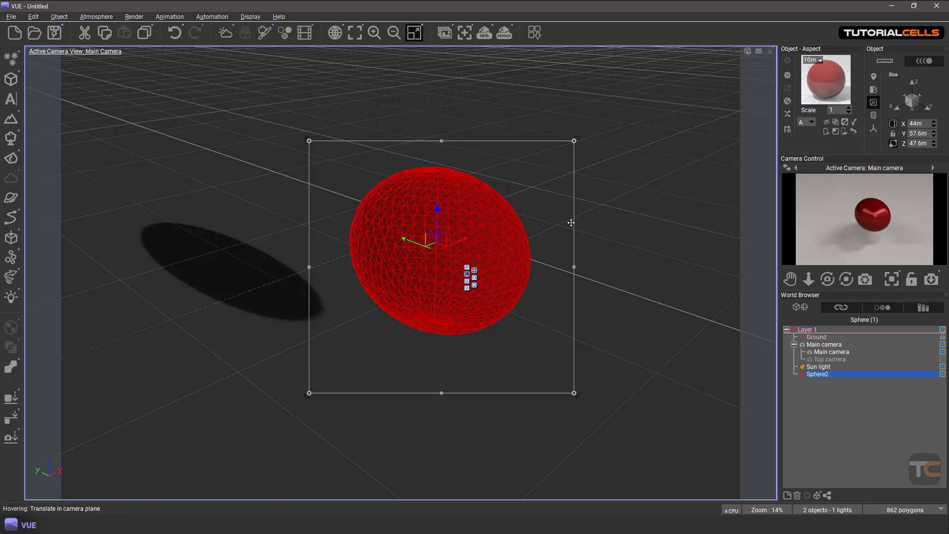
Resize the sphere from its bounding box's corner and side handles, alternating opposite-side and centre scaling, to about X 38.4 m
{"action": "left_click", "coordinate": [892, 146]}
{"action": "mouse_move", "coordinate": [309, 142]}
{"action": "left_mouse_down"}
{"action": "mouse_move", "coordinate": [394, 212]}
{"action": "mouse_move", "coordinate": [312, 176]}
{"action": "mouse_move", "coordinate": [371, 191]}
{"action": "mouse_move", "coordinate": [317, 147]}
{"action": "left_mouse_up"}
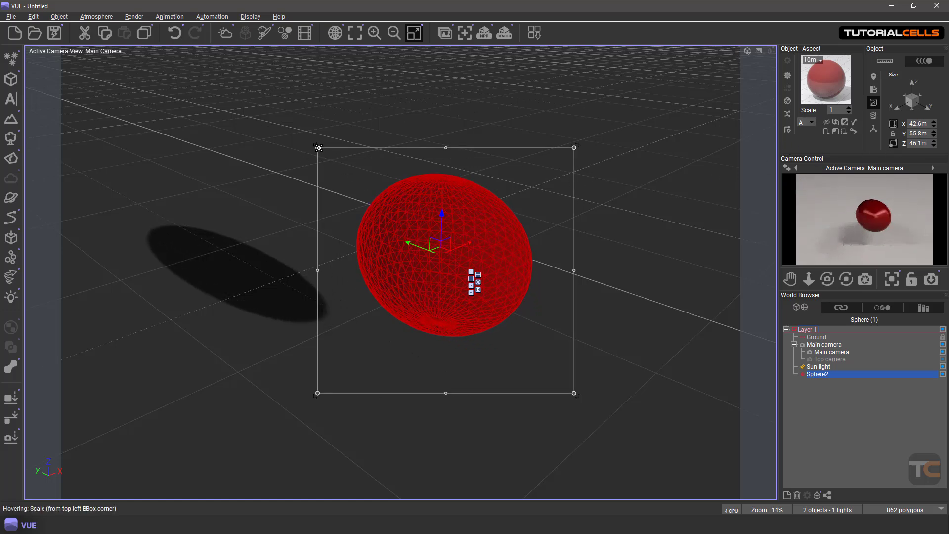
{"action": "mouse_move", "coordinate": [317, 148]}
{"action": "left_mouse_down"}
{"action": "mouse_move", "coordinate": [448, 226]}
{"action": "mouse_move", "coordinate": [298, 153]}
{"action": "mouse_move", "coordinate": [336, 179]}
{"action": "mouse_move", "coordinate": [301, 148]}
{"action": "mouse_move", "coordinate": [308, 141]}
{"action": "left_mouse_up"}
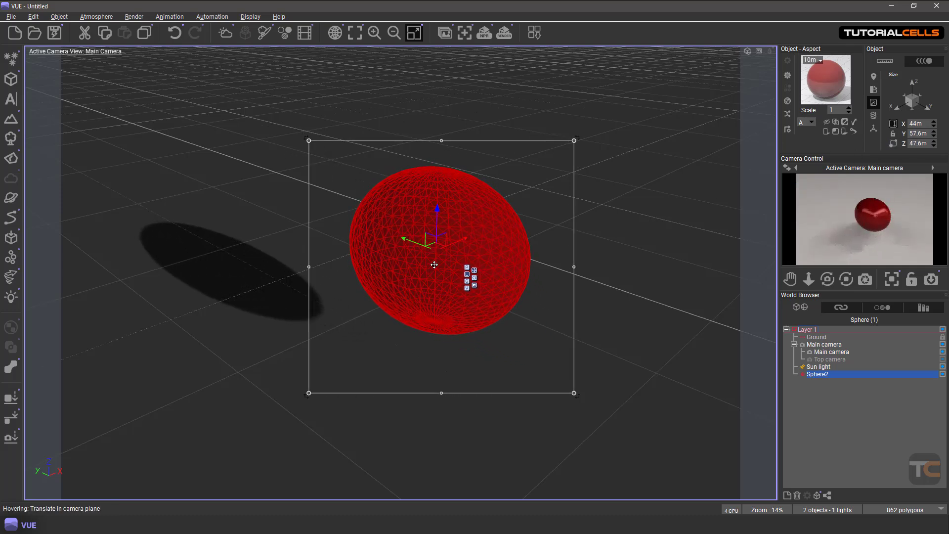
{"action": "mouse_move", "coordinate": [309, 146]}
{"action": "left_mouse_down"}
{"action": "mouse_move", "coordinate": [282, 134]}
{"action": "mouse_move", "coordinate": [383, 193]}
{"action": "mouse_move", "coordinate": [237, 127]}
{"action": "mouse_move", "coordinate": [381, 208]}
{"action": "mouse_move", "coordinate": [205, 128]}
{"action": "mouse_move", "coordinate": [324, 155]}
{"action": "left_mouse_up"}
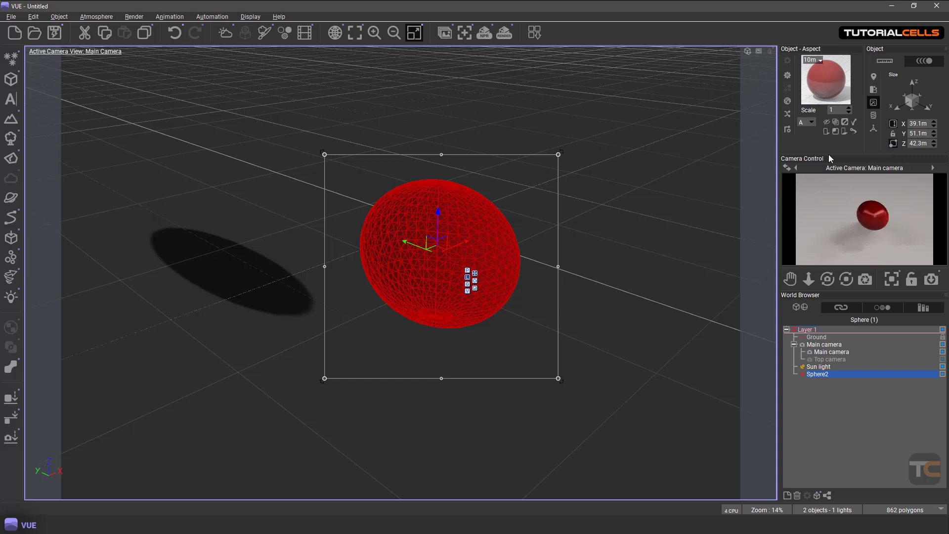
{"action": "left_click_drag", "start_coordinate": [328, 156], "coordinate": [302, 136]}
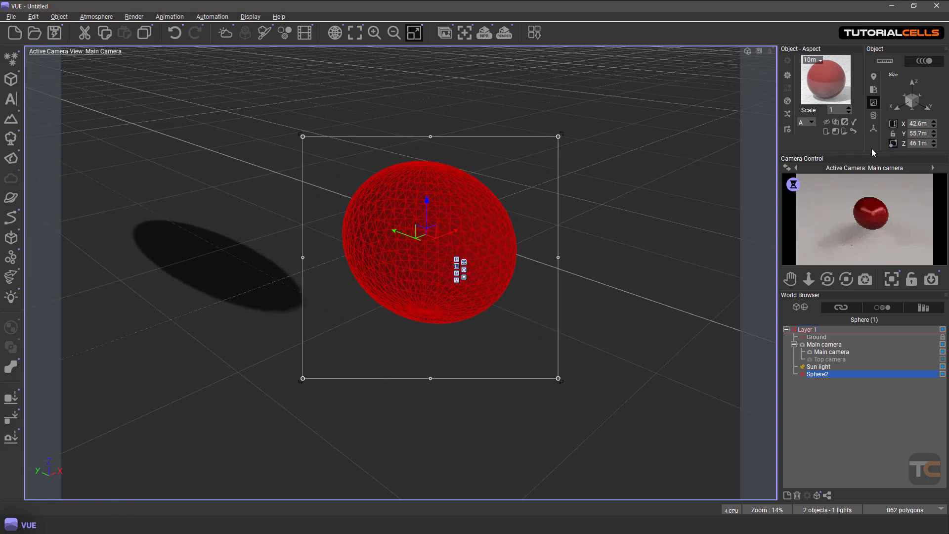
{"action": "left_click_drag", "start_coordinate": [303, 258], "coordinate": [271, 258]}
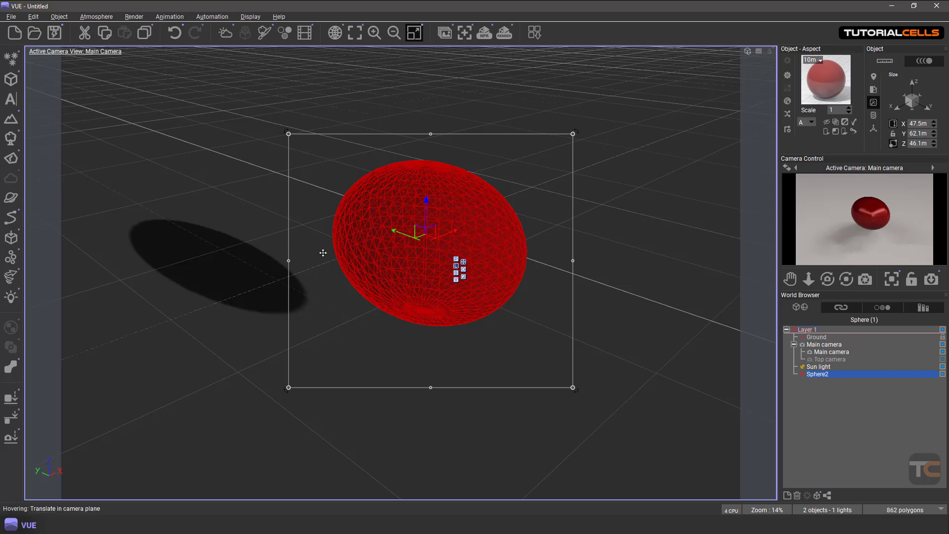
{"action": "left_click_drag", "start_coordinate": [289, 260], "coordinate": [343, 257]}
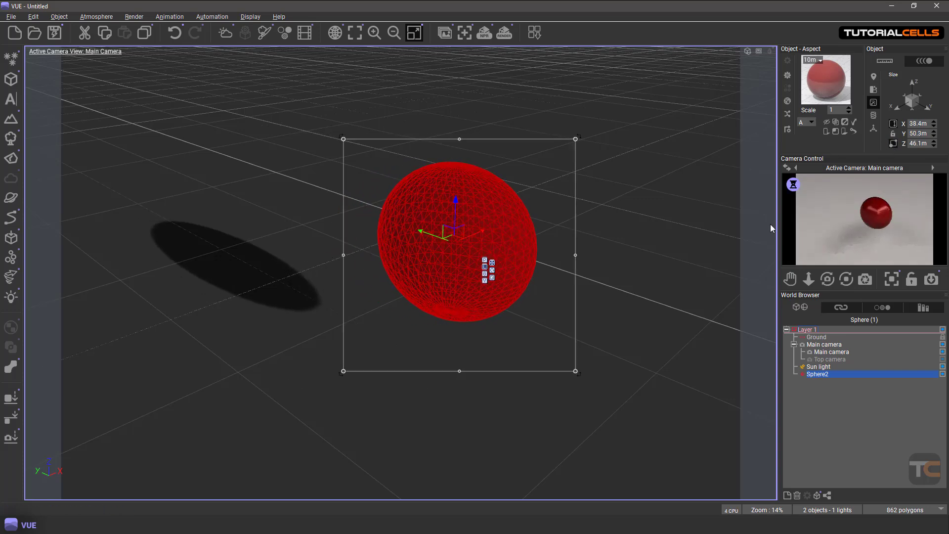
Show the sphere's shear controls and increase the Z => Y shear to 10
{"action": "left_click", "coordinate": [873, 116]}
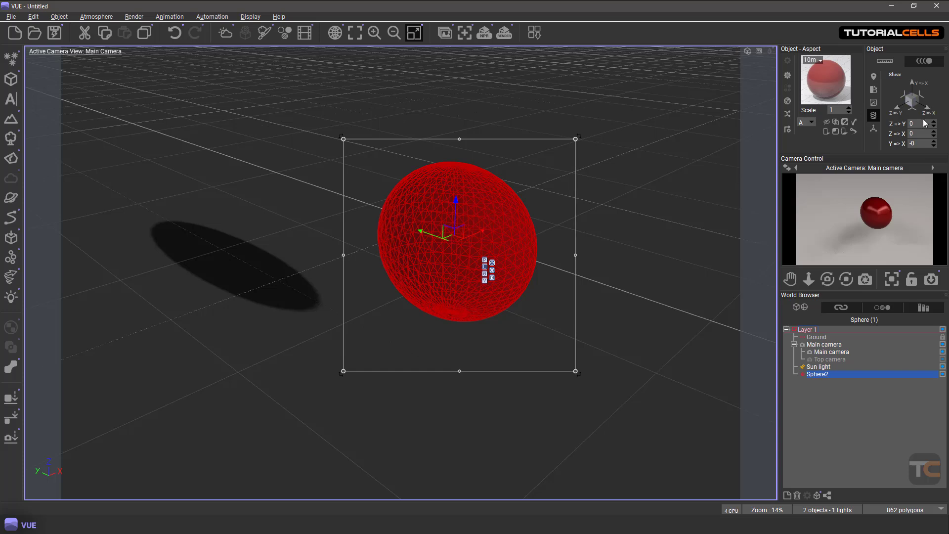
{"action": "left_click_drag", "start_coordinate": [933, 126], "coordinate": [932, 121]}
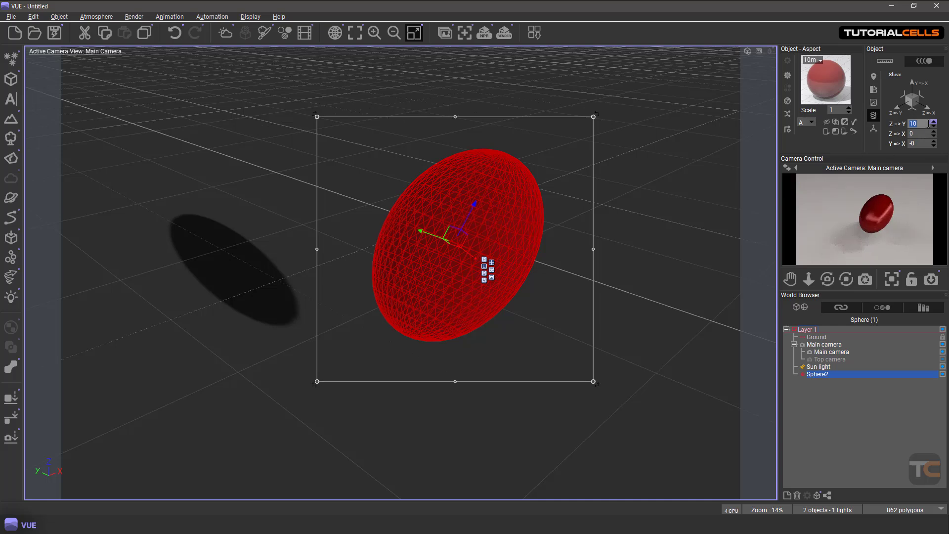
Show the sphere's pivot and move it outside the object to about X 61 cm, Y 26.1 m, Z 32.5 m
{"action": "left_click", "coordinate": [873, 130]}
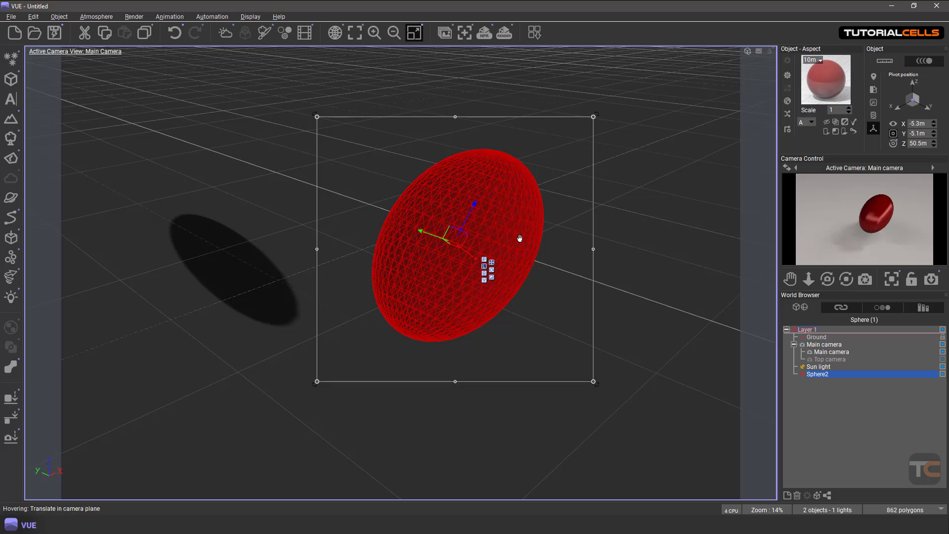
{"action": "mouse_move", "coordinate": [519, 238]}
{"action": "right_mouse_down"}
{"action": "mouse_move", "coordinate": [385, 214]}
{"action": "mouse_move", "coordinate": [550, 209]}
{"action": "mouse_move", "coordinate": [390, 222]}
{"action": "mouse_move", "coordinate": [505, 241]}
{"action": "right_mouse_up"}
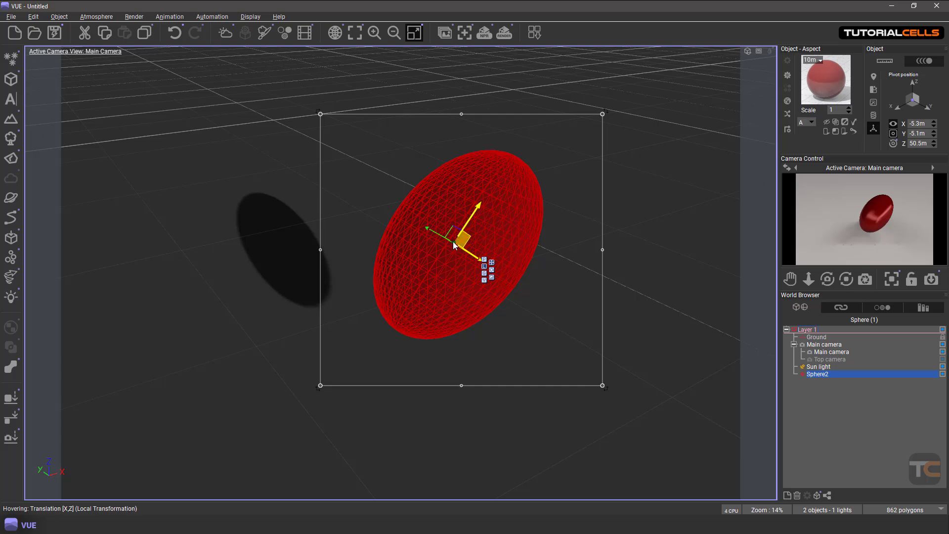
{"action": "left_click_drag", "start_coordinate": [454, 245], "coordinate": [505, 208]}
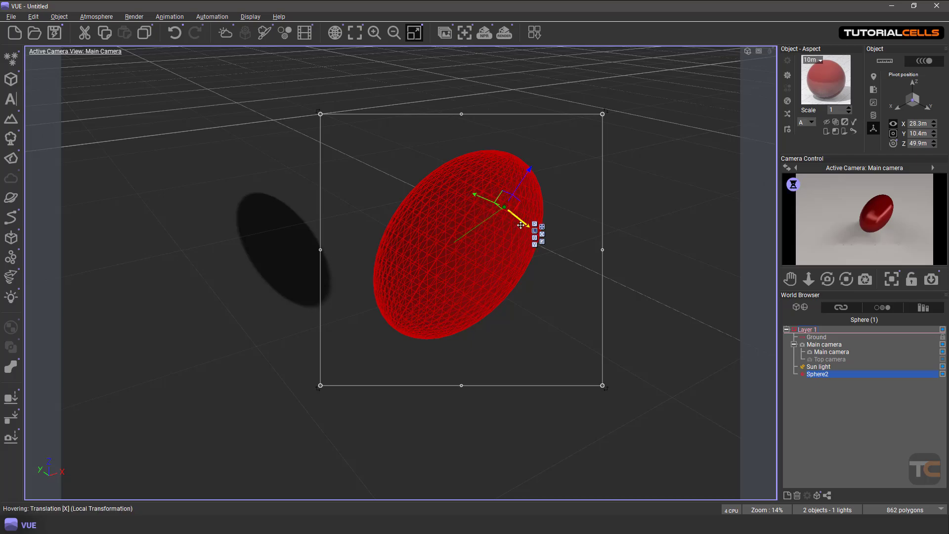
{"action": "right_click_drag", "start_coordinate": [558, 274], "coordinate": [459, 275]}
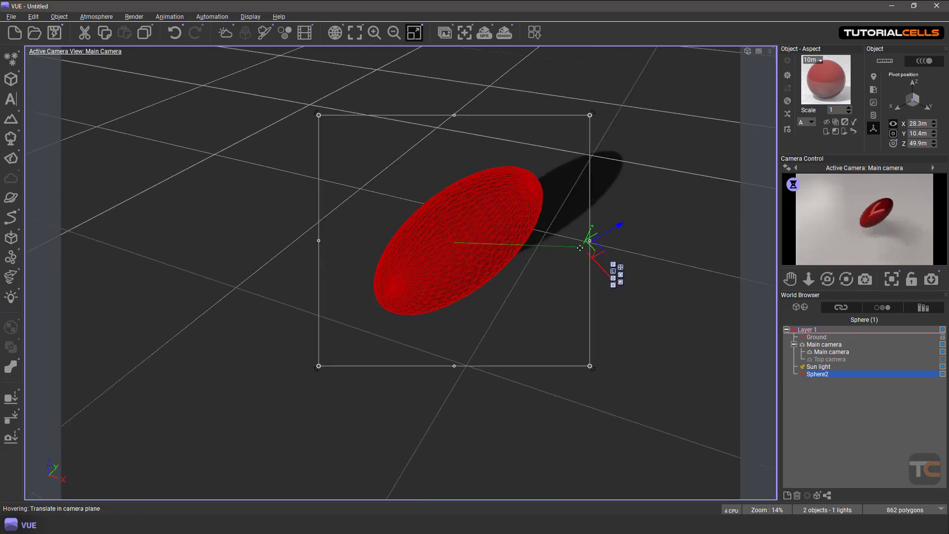
{"action": "left_click_drag", "start_coordinate": [582, 253], "coordinate": [479, 269]}
{"action": "right_click_drag", "start_coordinate": [479, 270], "coordinate": [445, 252]}
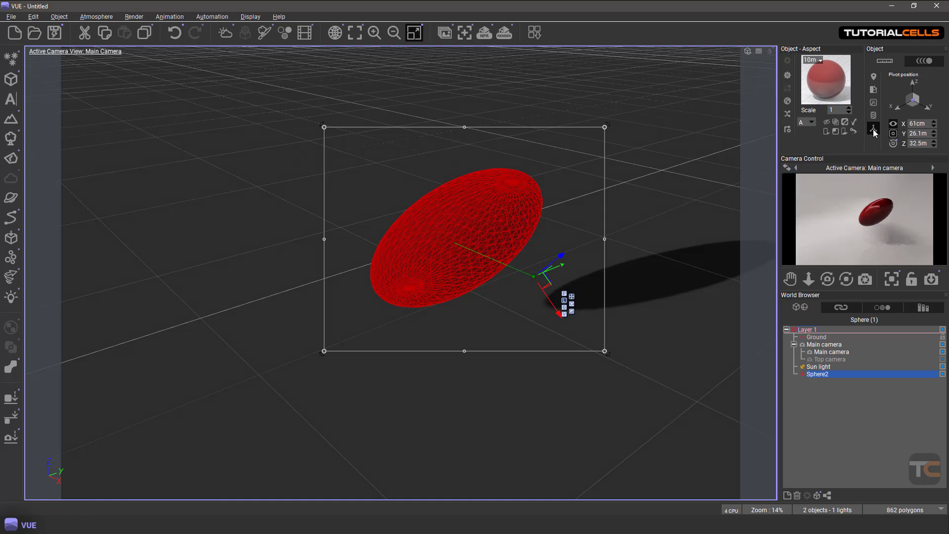
Rotate the sphere around its displaced pivot with the rotation gizmo, then deselect the sphere
{"action": "left_click", "coordinate": [572, 304]}
{"action": "mouse_move", "coordinate": [540, 279]}
{"action": "left_mouse_down"}
{"action": "mouse_move", "coordinate": [526, 276]}
{"action": "mouse_move", "coordinate": [547, 269]}
{"action": "mouse_move", "coordinate": [550, 280]}
{"action": "mouse_move", "coordinate": [521, 272]}
{"action": "mouse_move", "coordinate": [533, 277]}
{"action": "left_mouse_up"}
{"action": "left_click", "coordinate": [670, 249]}
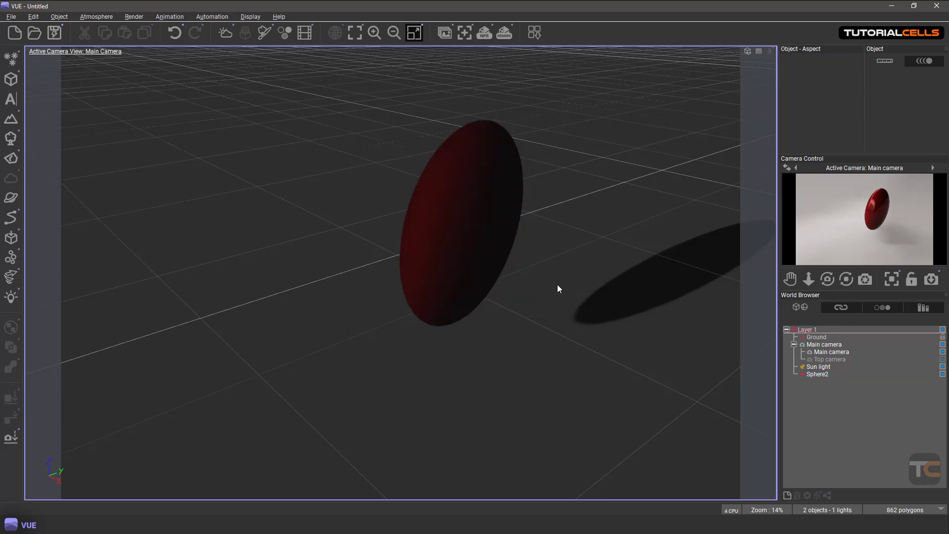
Reselect the sphere, move its pivot to about X -10 m, Y 16.3 m, Z 32.7 m, and toggle the pivot's coordinate reference
{"action": "left_click", "coordinate": [476, 261]}
{"action": "left_click_drag", "start_coordinate": [533, 276], "coordinate": [516, 270]}
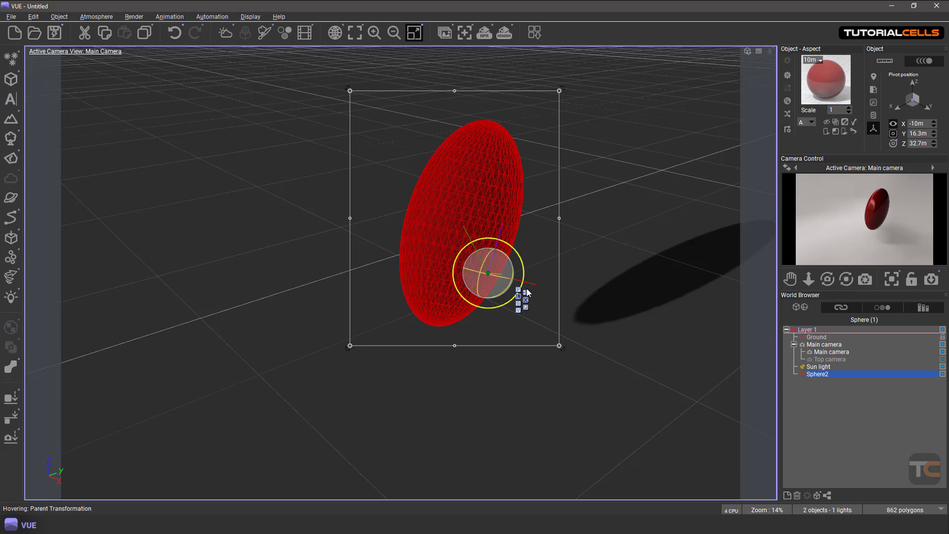
{"action": "left_click", "coordinate": [892, 135]}
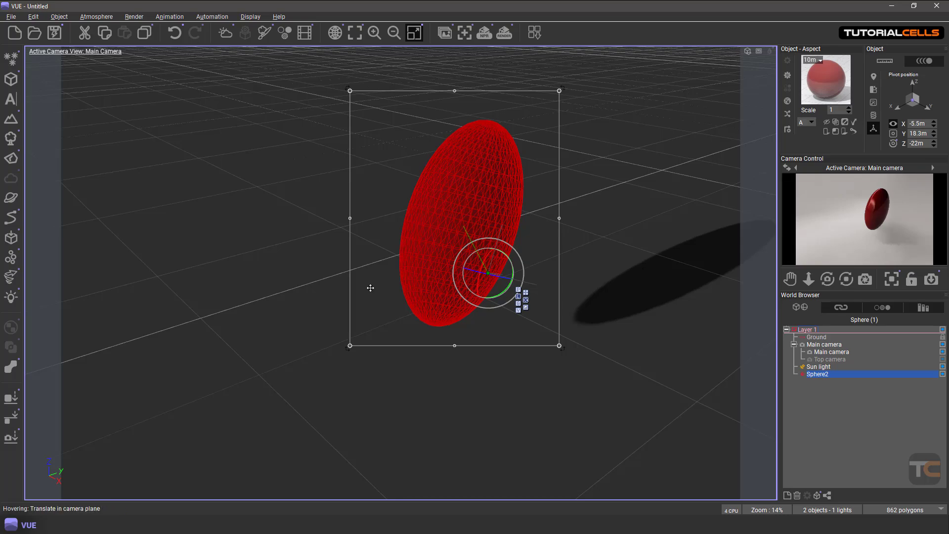
{"action": "right_click_drag", "start_coordinate": [369, 287], "coordinate": [438, 282]}
{"action": "left_click_drag", "start_coordinate": [437, 282], "coordinate": [544, 244]}
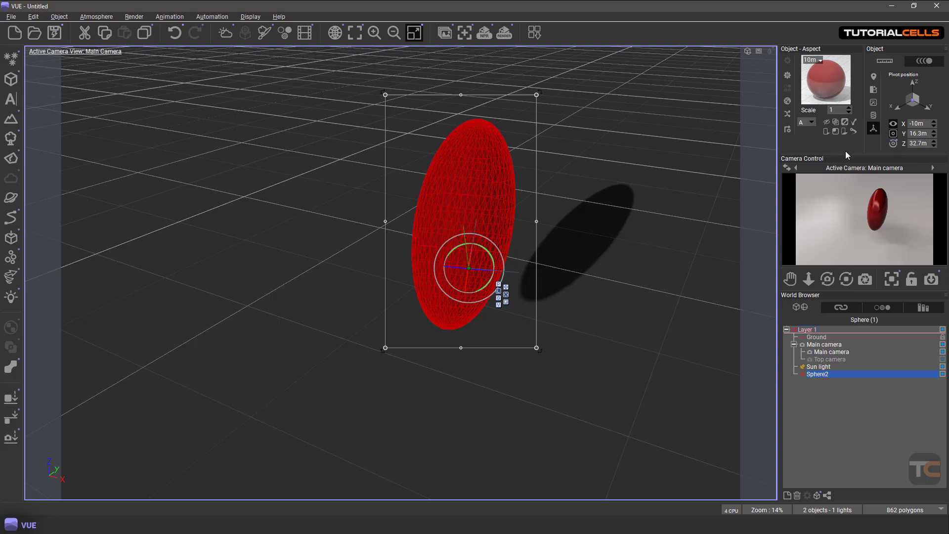
Recentre the pivot on the sphere and display the object's position controls
{"action": "left_click", "coordinate": [893, 144]}
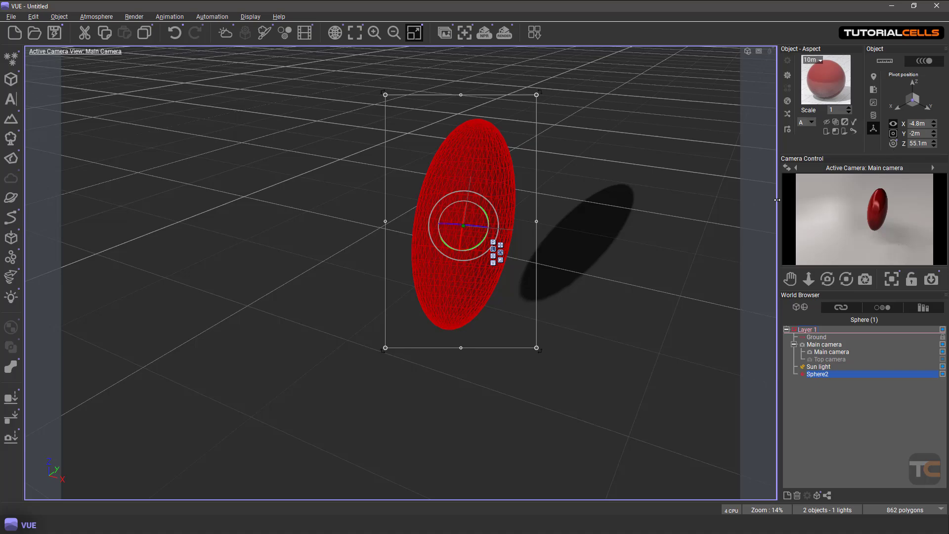
{"action": "right_click_drag", "start_coordinate": [570, 217], "coordinate": [502, 220]}
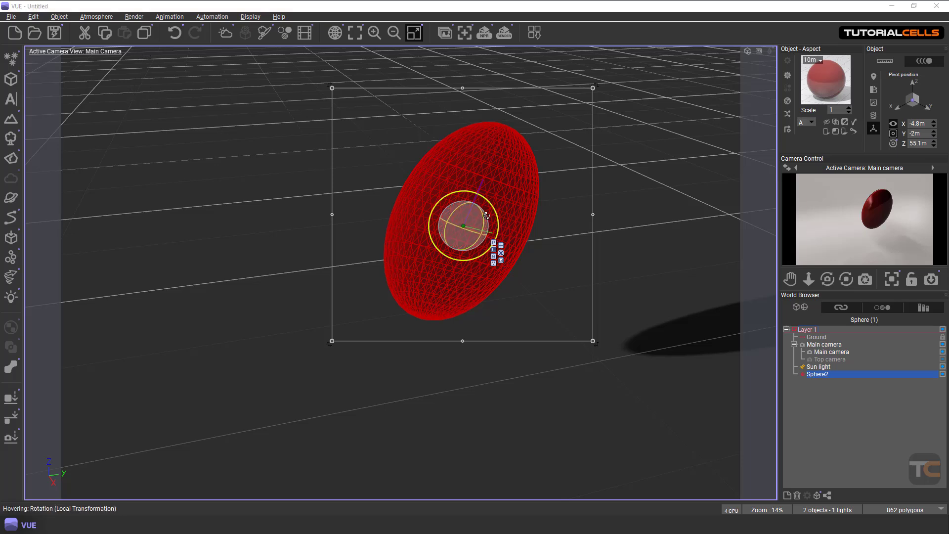
{"action": "left_click", "coordinate": [873, 76]}
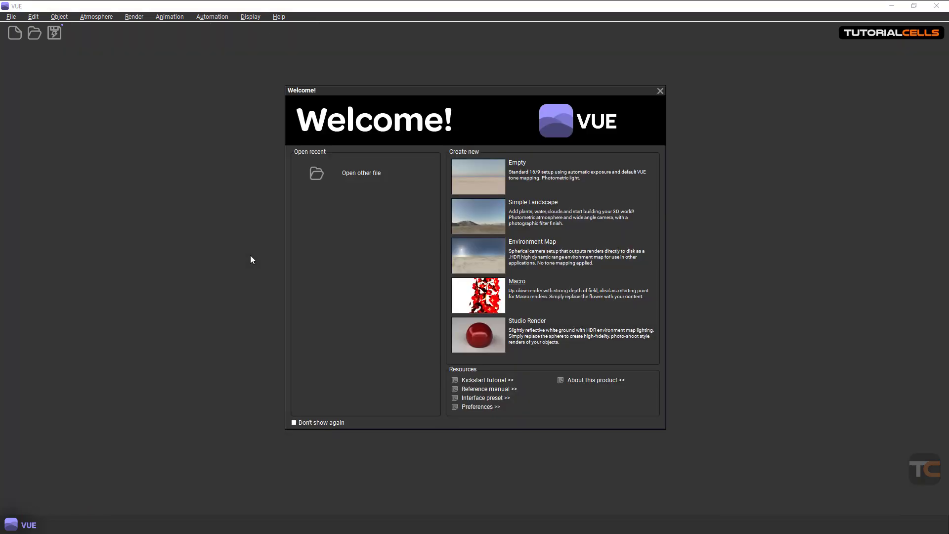
Create a new Simple Landscape scene, then select the Mountain terrain and shift it to about Z 1.37 m
{"action": "left_click", "coordinate": [473, 227]}
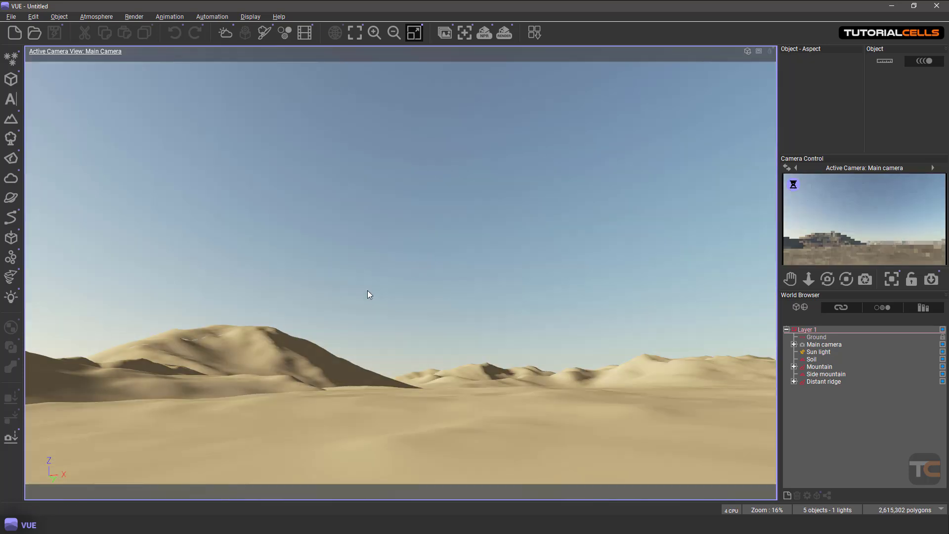
{"action": "left_click", "coordinate": [261, 346]}
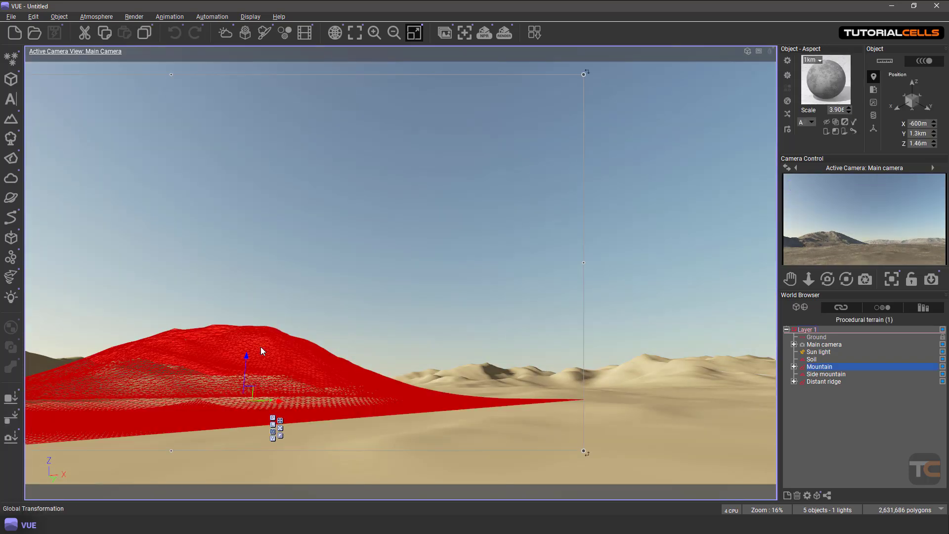
{"action": "mouse_move", "coordinate": [281, 426]}
{"action": "left_mouse_down"}
{"action": "mouse_move", "coordinate": [277, 402]}
{"action": "mouse_move", "coordinate": [279, 428]}
{"action": "left_mouse_up"}
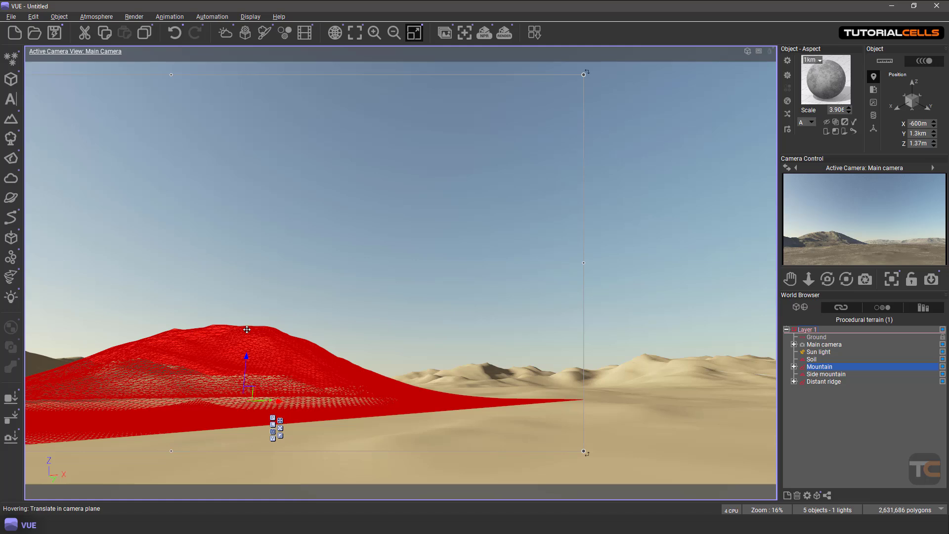
Scale the Mountain terrain with the scaling gizmo, then shrink it from its bounding box's upper-left corner
{"action": "left_click", "coordinate": [281, 435]}
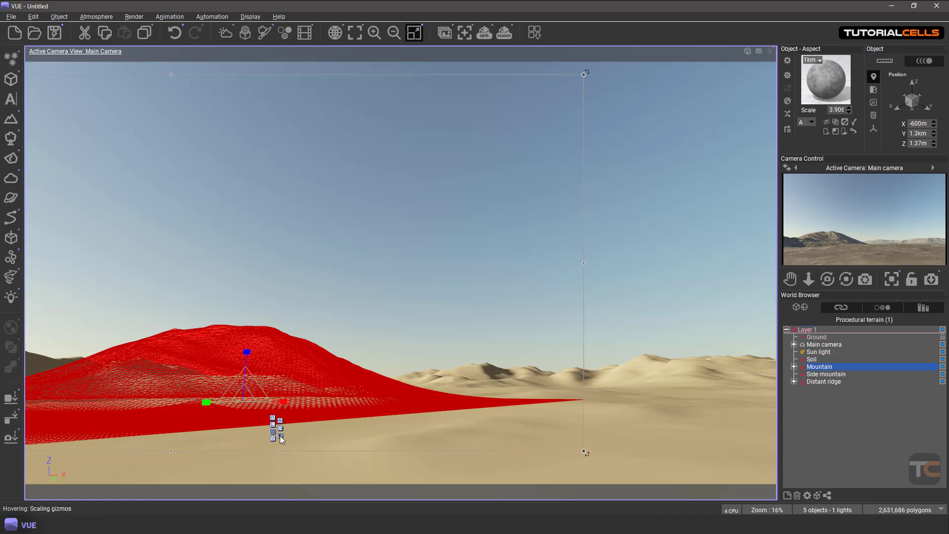
{"action": "mouse_move", "coordinate": [244, 356]}
{"action": "left_mouse_down"}
{"action": "mouse_move", "coordinate": [242, 381]}
{"action": "mouse_move", "coordinate": [246, 360]}
{"action": "left_mouse_up"}
{"action": "scroll", "coordinate": [275, 343], "scroll_direction": "down", "scroll_amount": 6}
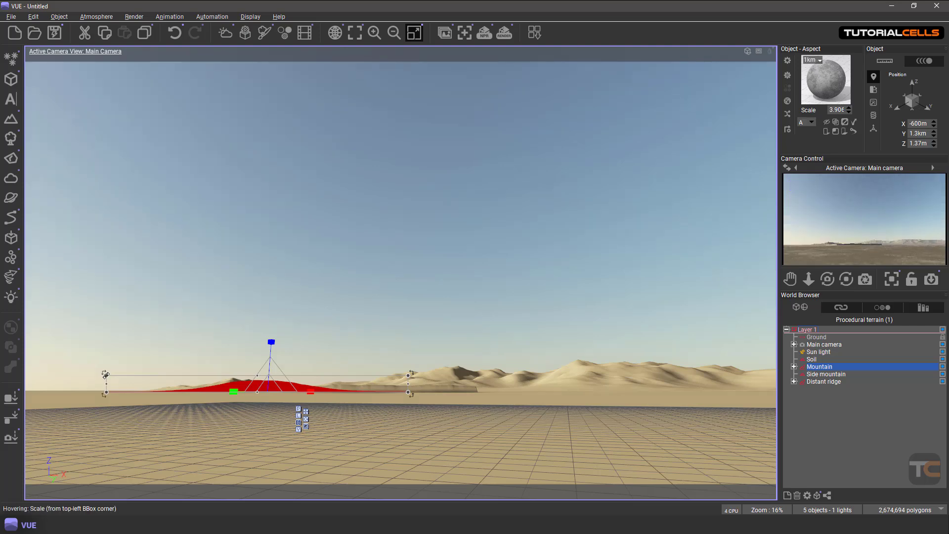
{"action": "left_click_drag", "start_coordinate": [106, 374], "coordinate": [131, 376]}
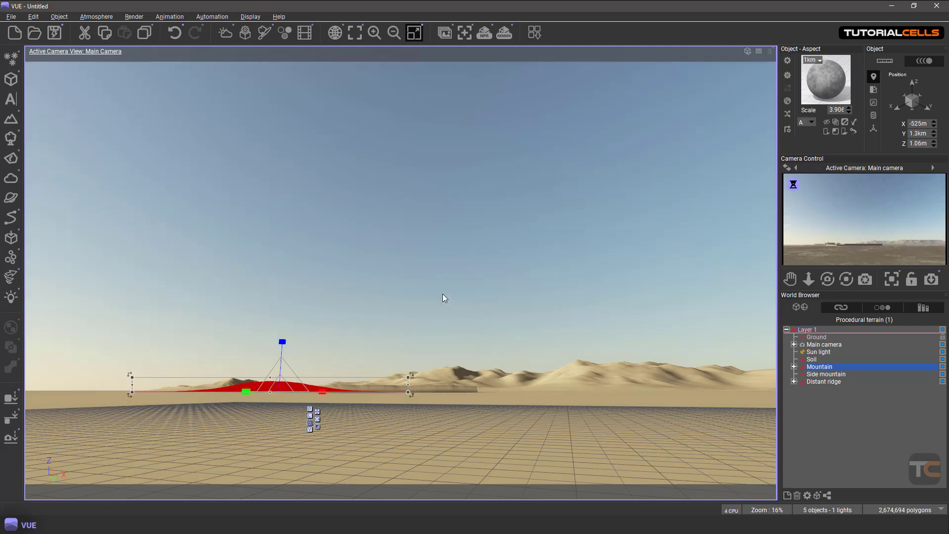
{"action": "right_click_drag", "start_coordinate": [437, 309], "coordinate": [481, 311]}
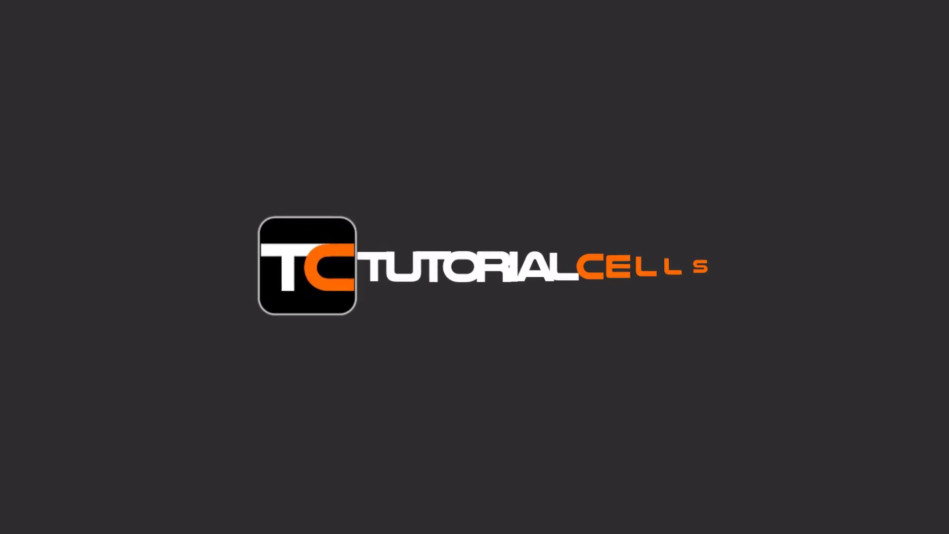